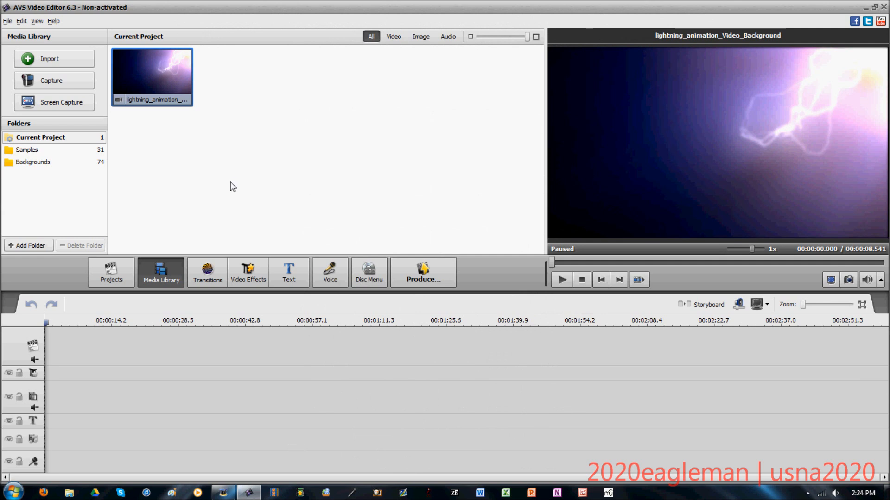
Look through the text styles and video effects, and preview the Animation 09 text style.
click(289, 274)
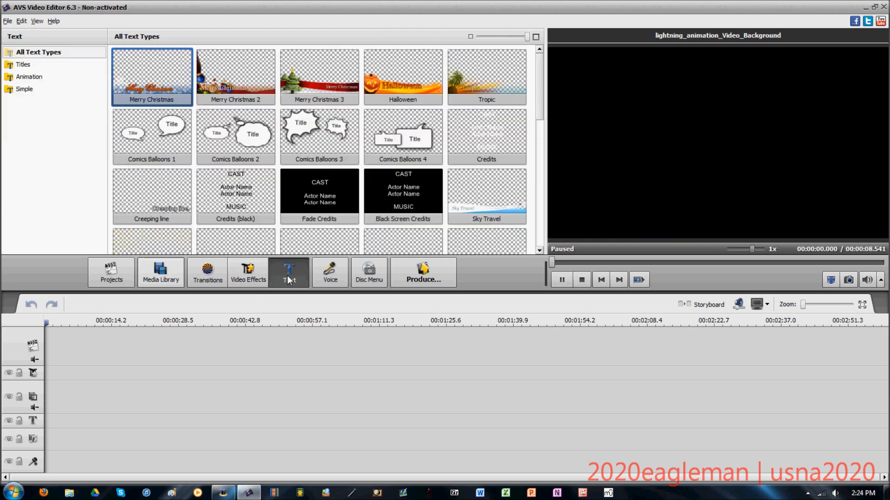
click(248, 273)
mouse_move(539, 89)
mouse_down()
mouse_move(540, 103)
mouse_move(552, 94)
mouse_move(547, 79)
mouse_up()
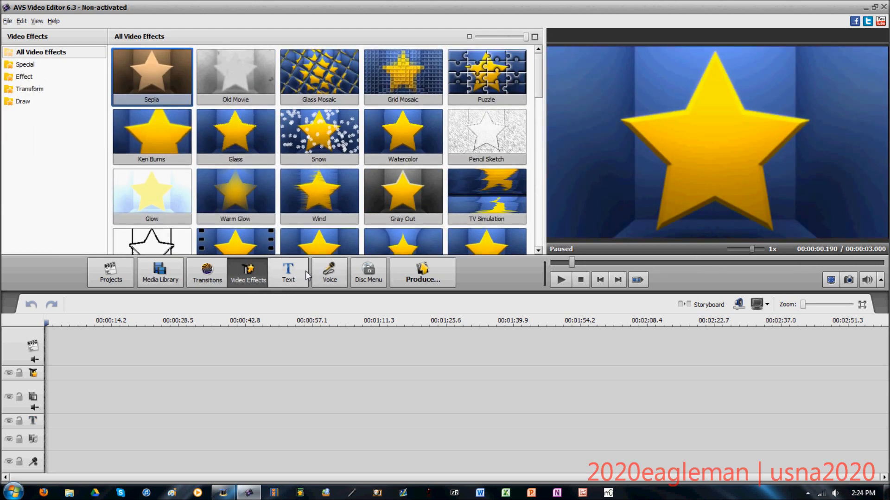
click(297, 274)
drag(539, 98, 538, 180)
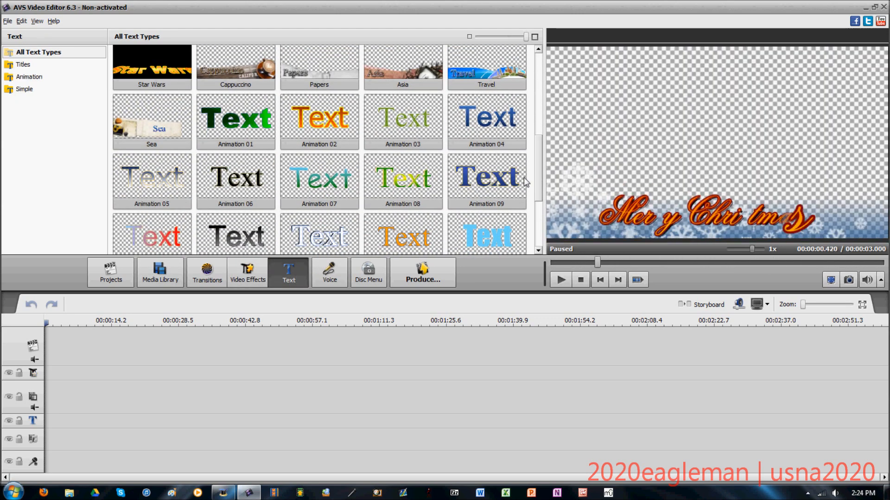
click(515, 180)
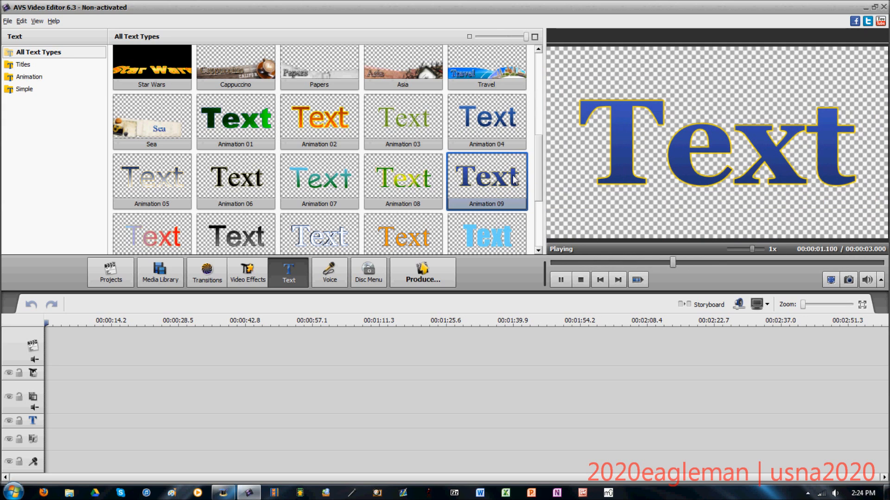
Place the lightning animation clip from the current project at the start of the main video track.
click(160, 277)
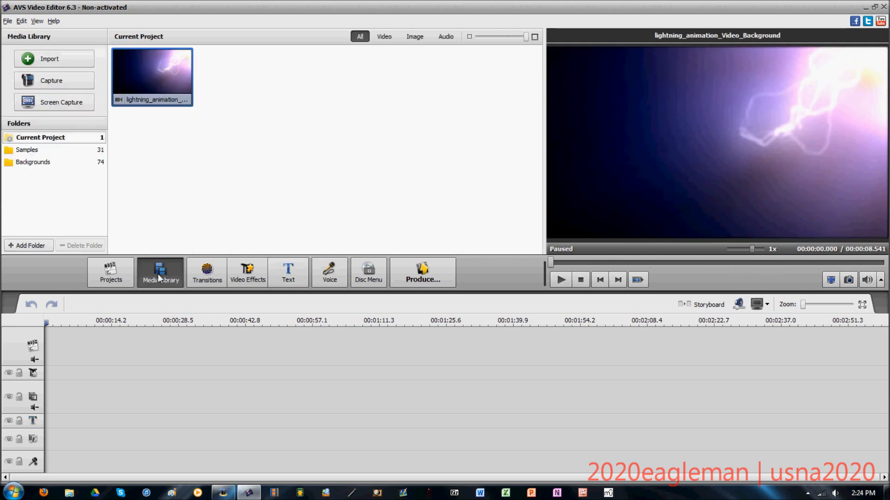
drag(180, 95, 65, 345)
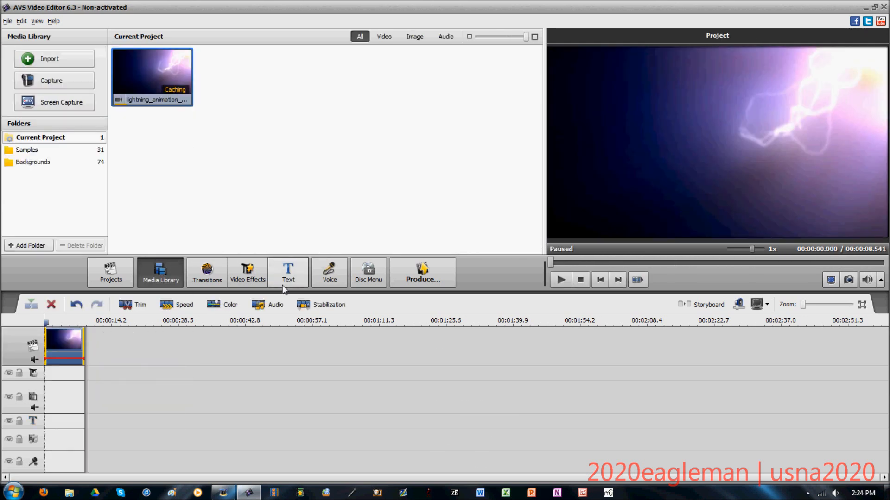
drag(46, 323, 66, 323)
Preview the Merry Christmas 2, Tropic and Merry Christmas 3 title templates among the text types.
click(288, 273)
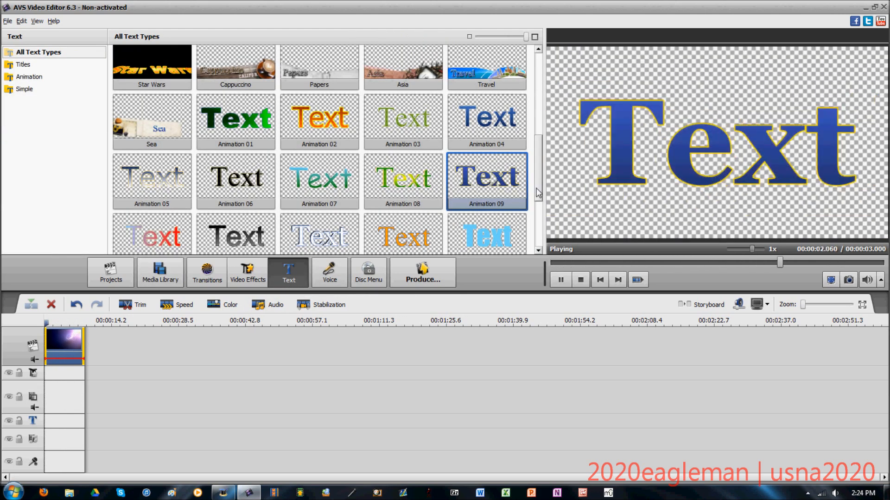
scroll(543, 173, up, 1)
scroll(543, 174, up, 3)
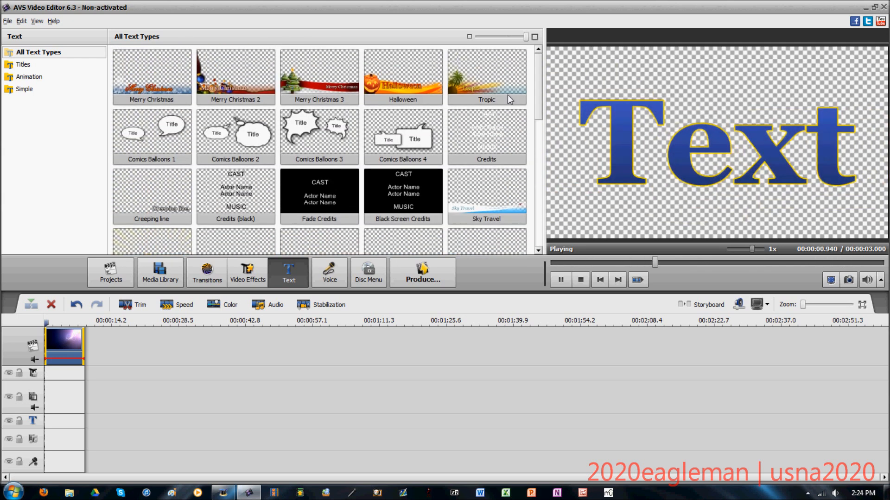
click(209, 82)
click(648, 211)
click(648, 211)
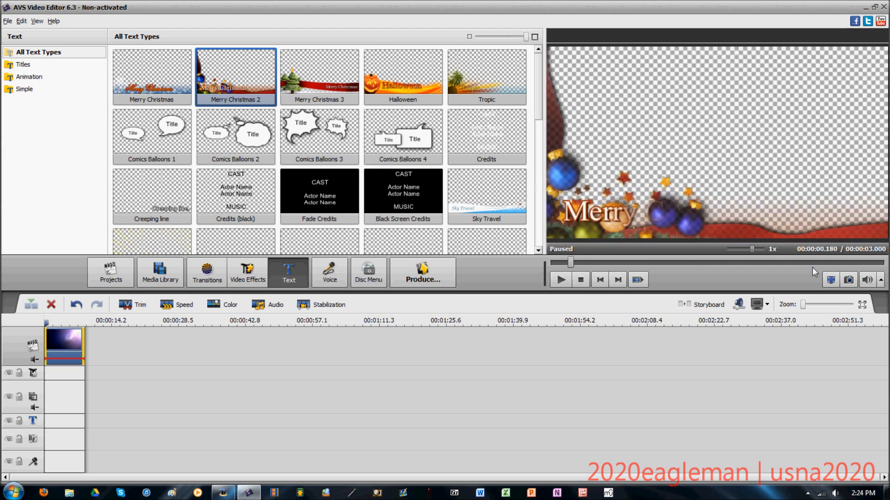
click(841, 235)
click(487, 79)
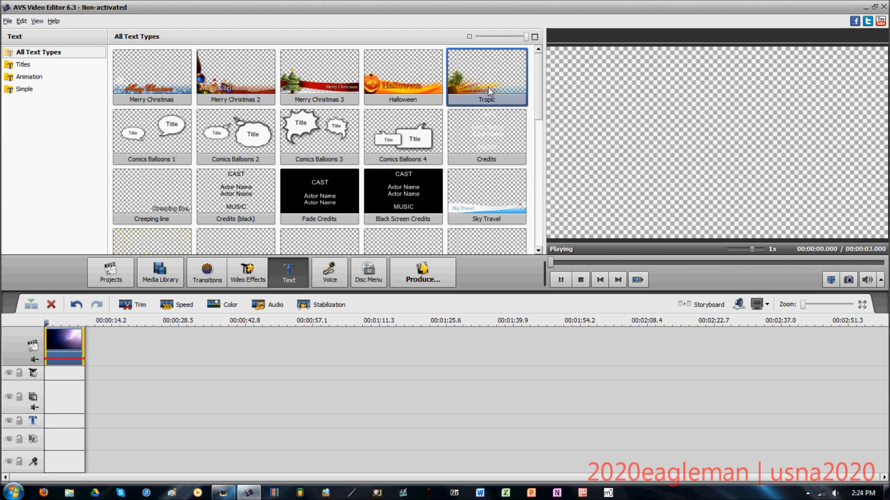
click(306, 84)
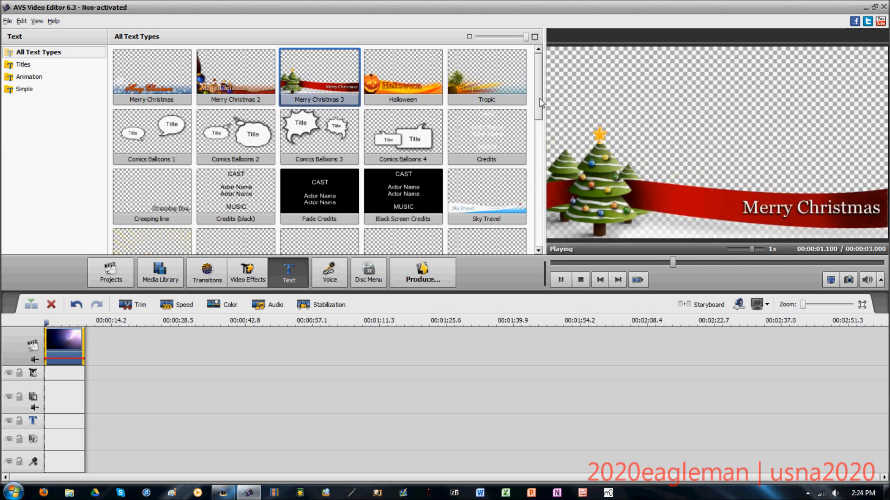
Preview the Animation 03 and Animation 04 text styles and look over the simple styles.
scroll(533, 146, down, 2)
drag(532, 142, 531, 145)
click(391, 194)
click(406, 228)
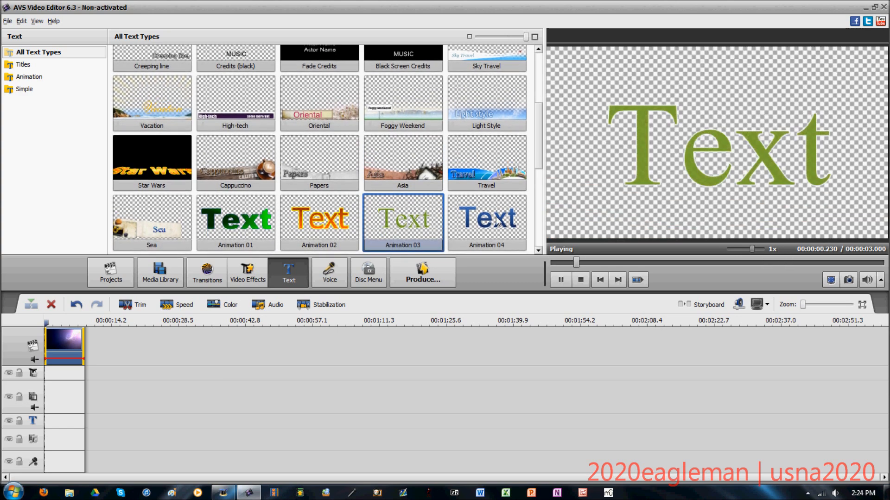
click(492, 221)
scroll(537, 168, down, 3)
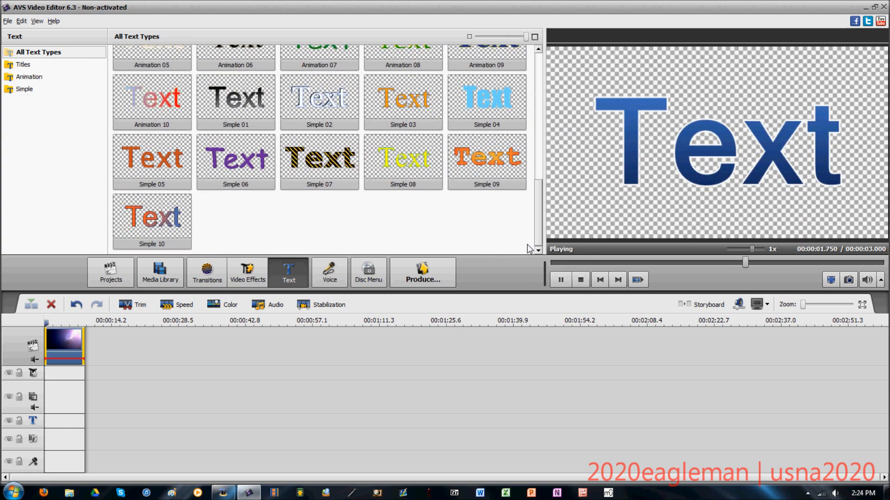
Add the Animation 09 text at the start of the text track and play it over the lightning clip.
scroll(535, 206, up, 1)
click(505, 186)
drag(505, 185, 54, 417)
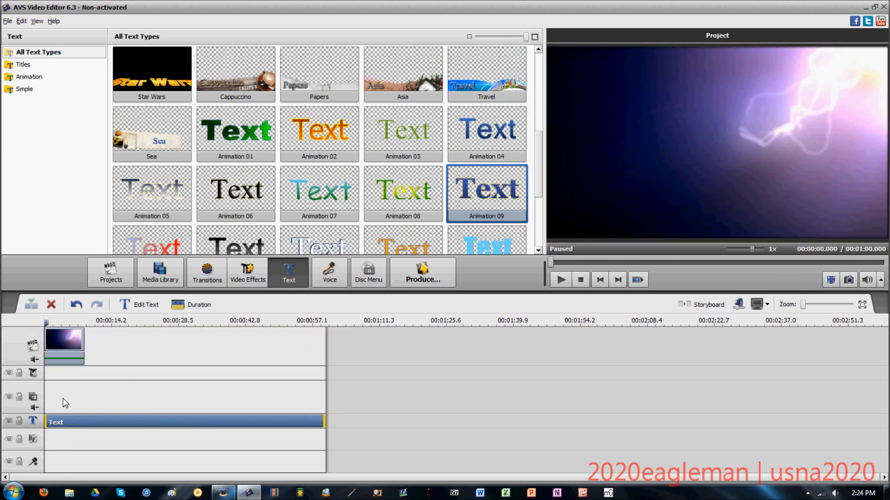
key(space)
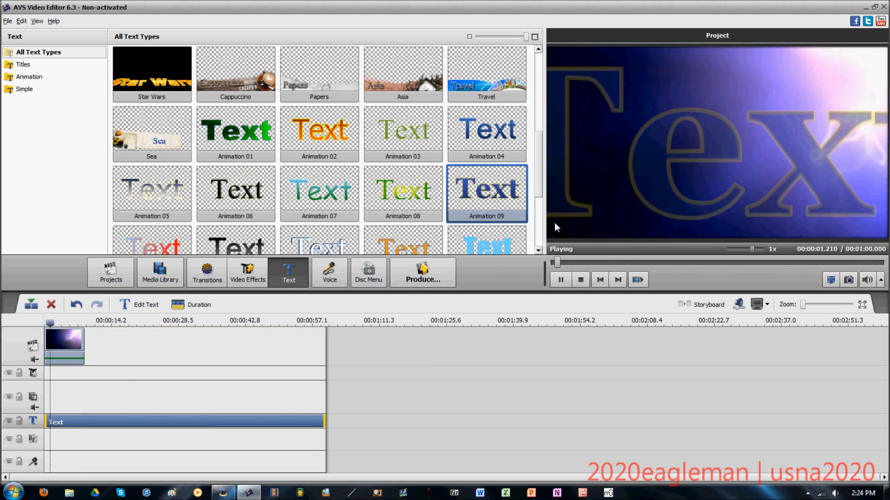
Open the text object on the timeline for editing and set its font size to 28.
right_click(258, 422)
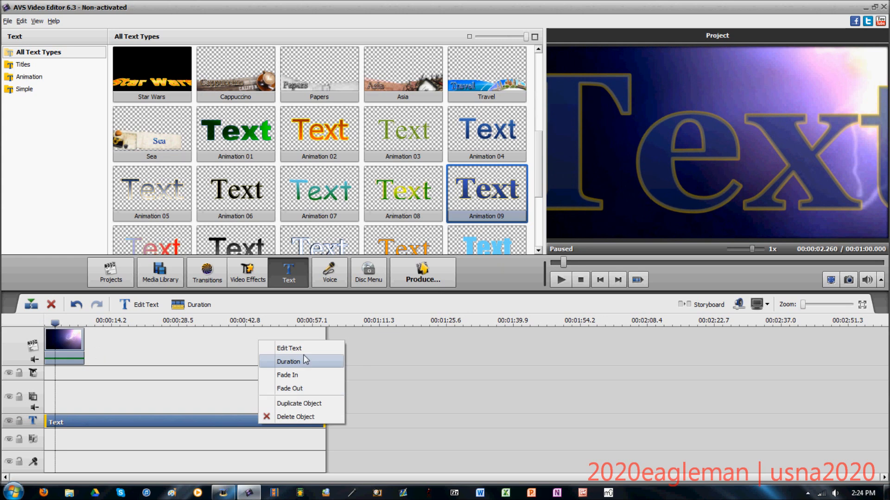
click(152, 424)
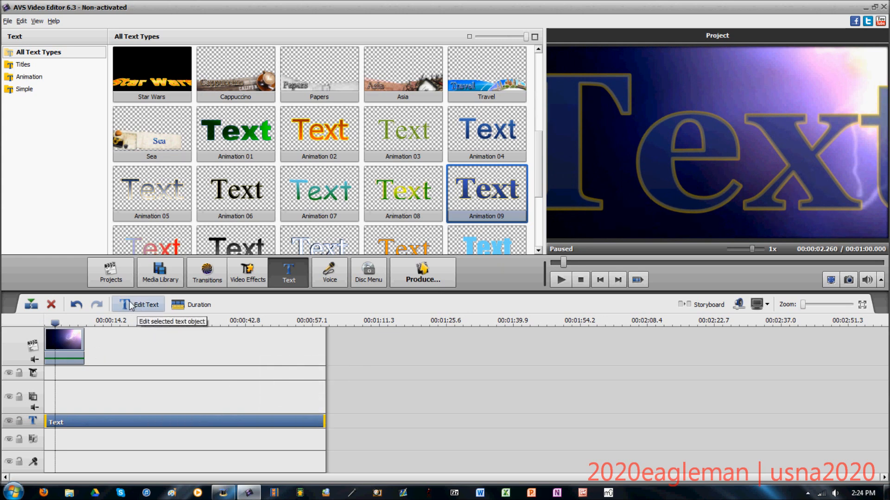
right_click(209, 421)
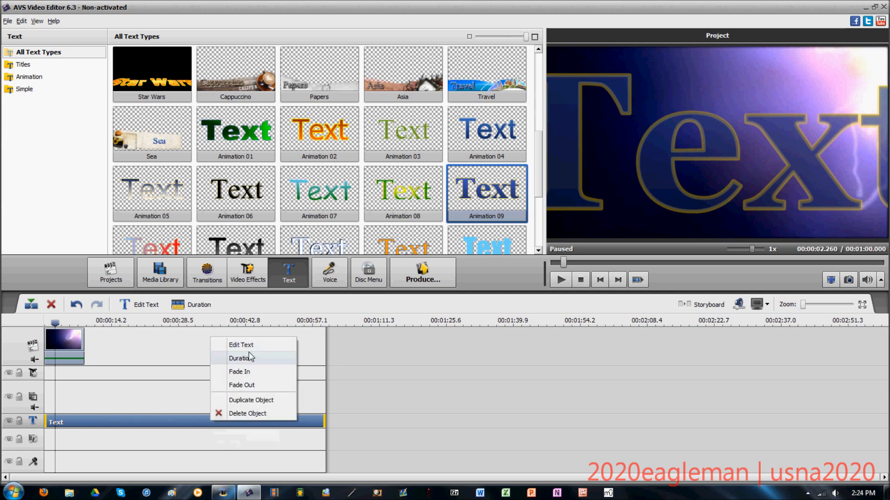
click(251, 345)
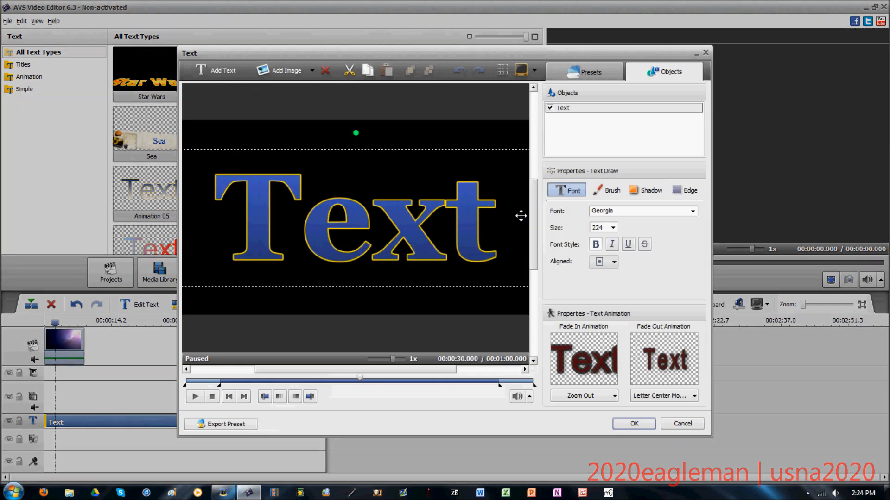
click(612, 227)
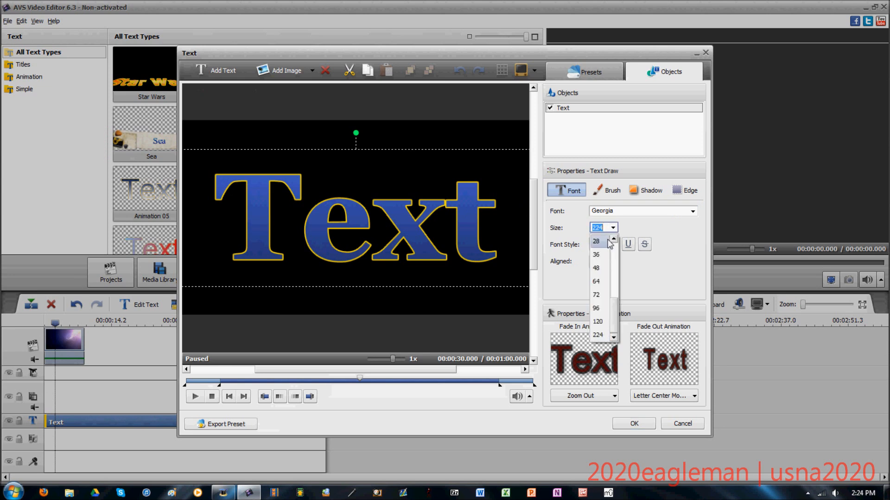
click(608, 242)
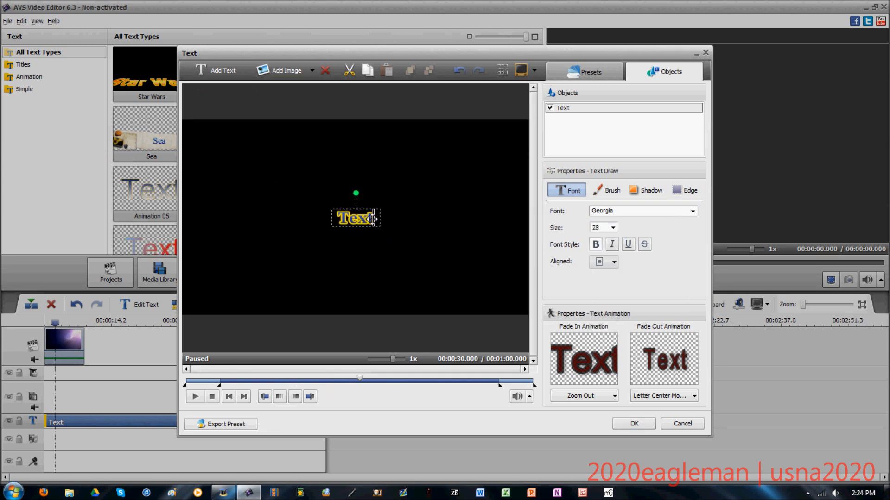
Replace the default wording of the text object with the filler text "afhjdsfhdsjk".
drag(372, 219, 334, 219)
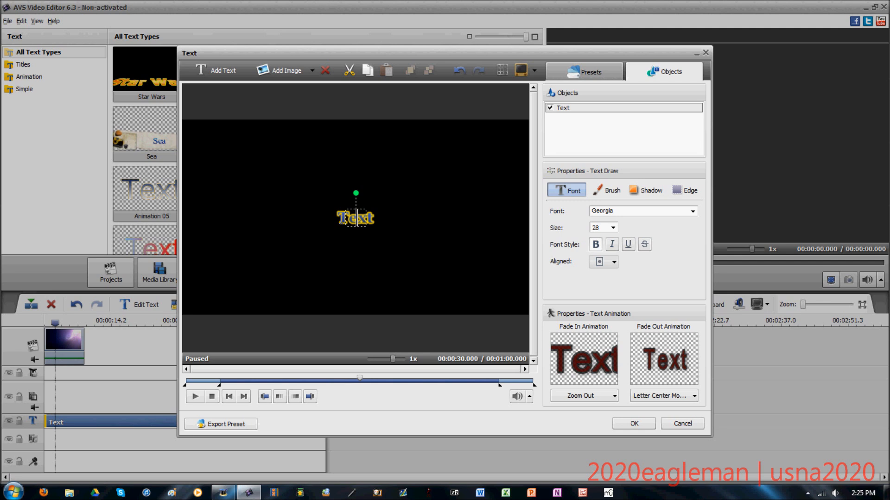
text(afhjilsfhdsjk)
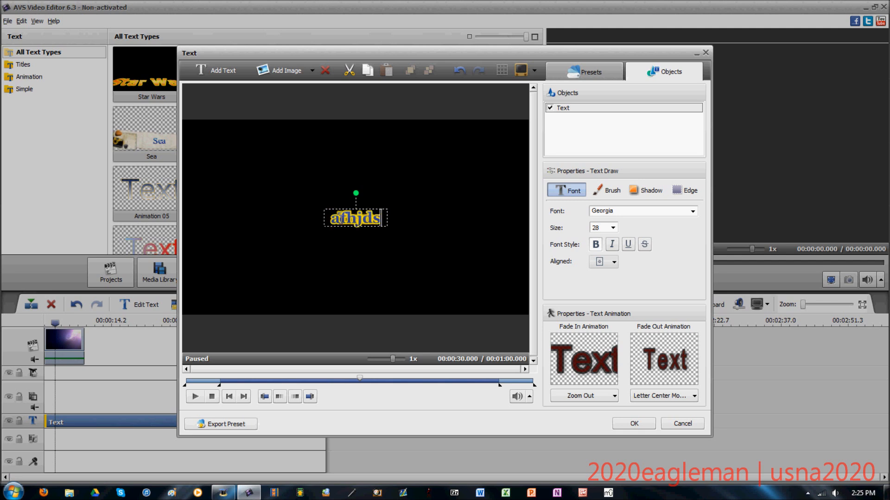
click(377, 209)
click(390, 190)
Replace the filler text with two lines, "usna2020" above "subscribe".
double_click(388, 216)
drag(407, 216, 290, 221)
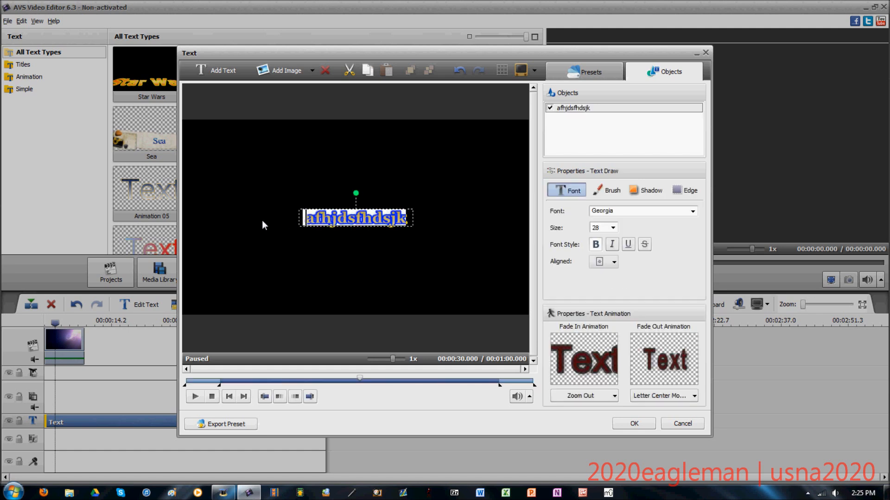
text(usna2020k)
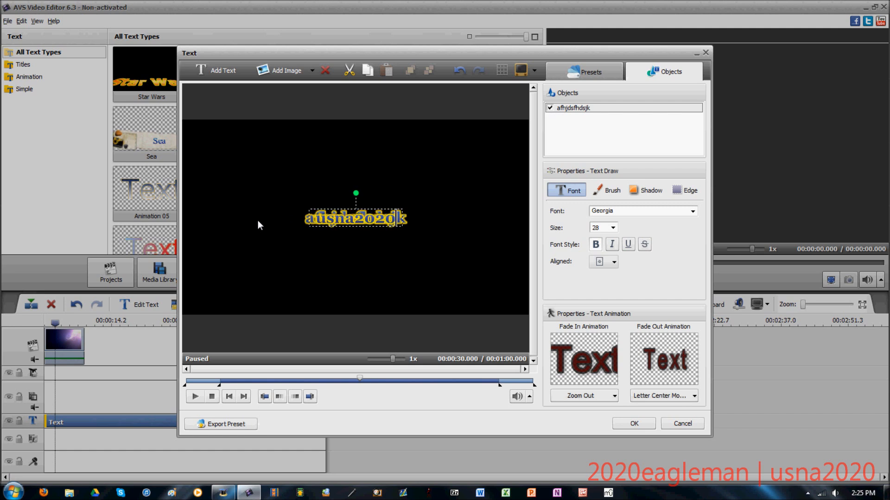
key(Return)
text(subscribe)
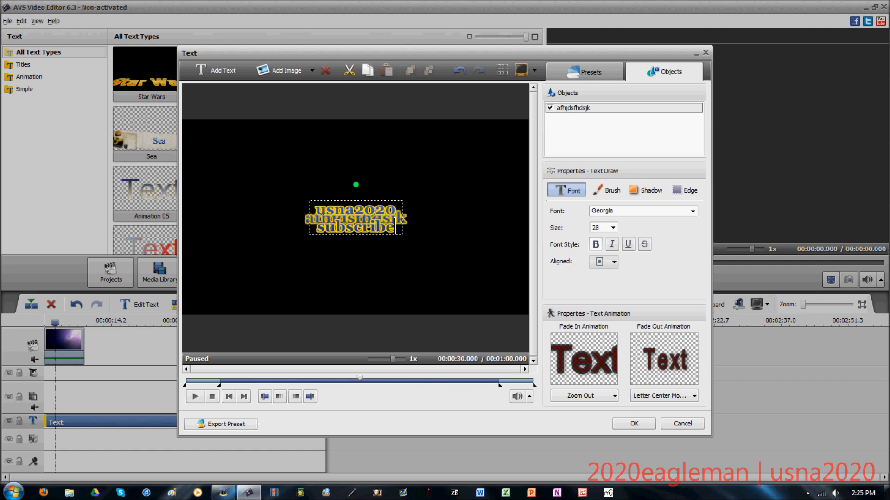
click(427, 241)
click(378, 224)
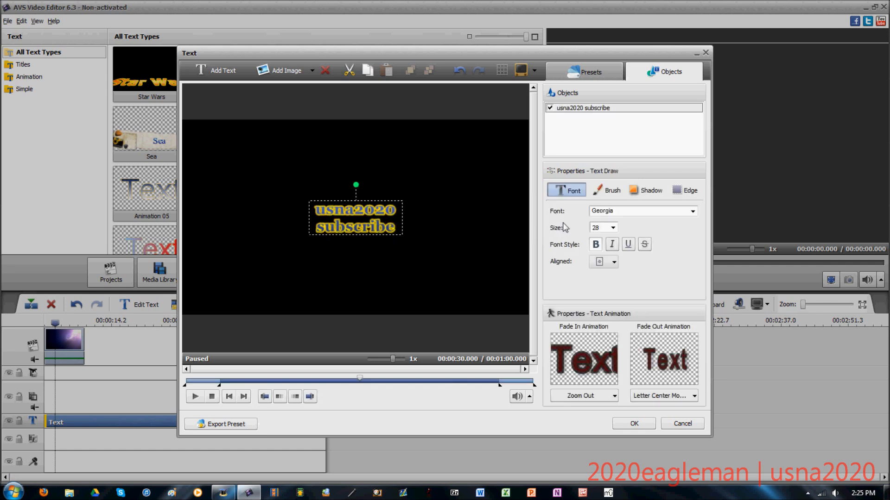
Change the font of the "usna2020 subscribe" text to Impact.
click(692, 211)
drag(695, 265, 694, 294)
key(i)
click(630, 226)
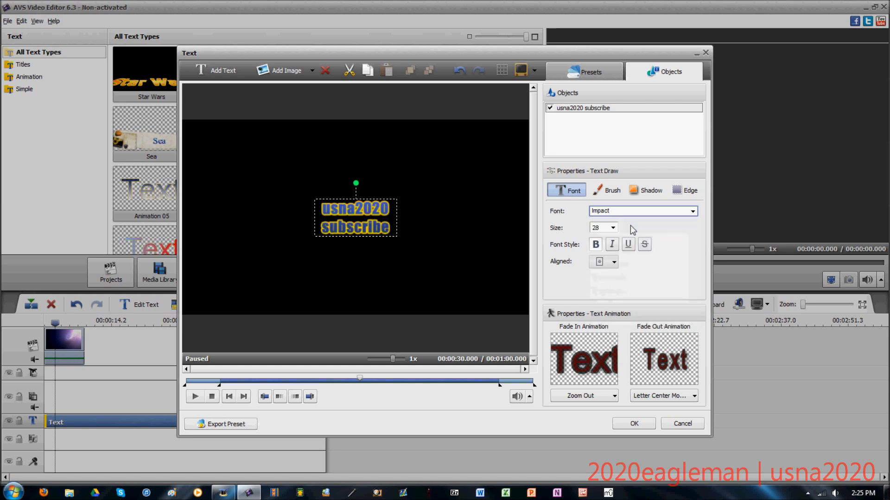
Remove bold from the text, try out underline and strikethrough and clear both, and leave the text italic.
click(597, 246)
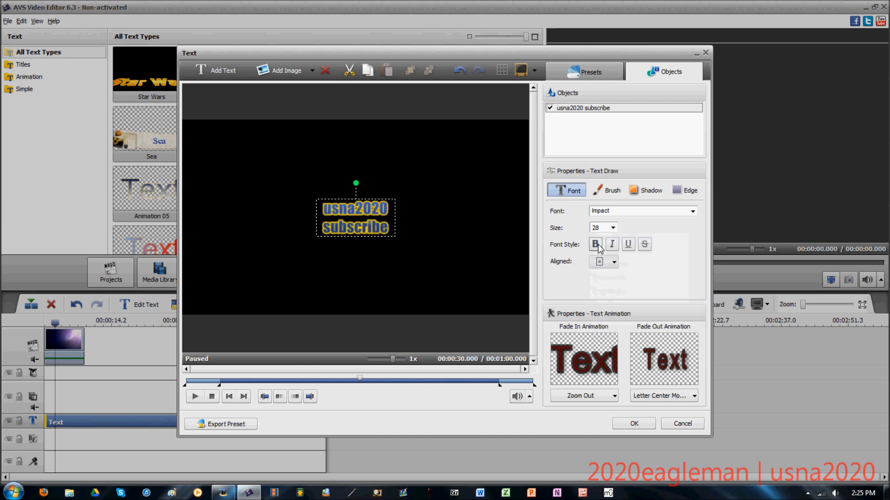
click(612, 245)
click(628, 245)
click(644, 245)
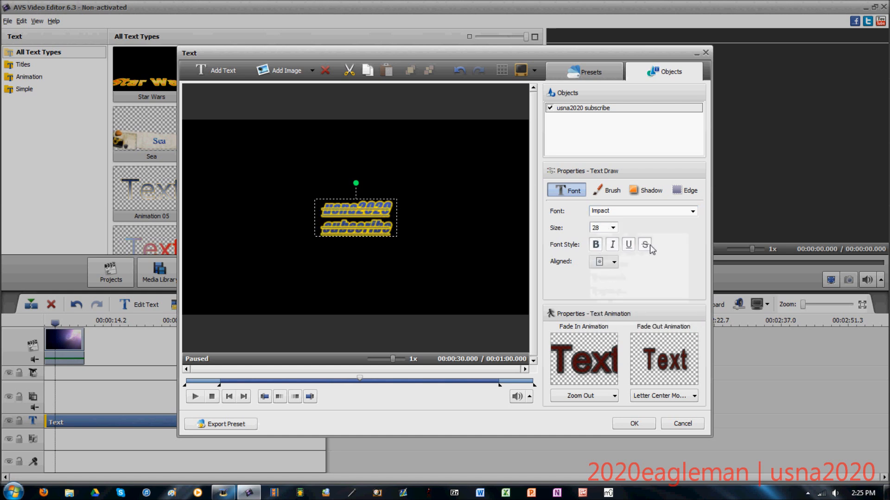
click(648, 245)
click(628, 245)
click(612, 246)
click(612, 245)
click(614, 262)
click(642, 273)
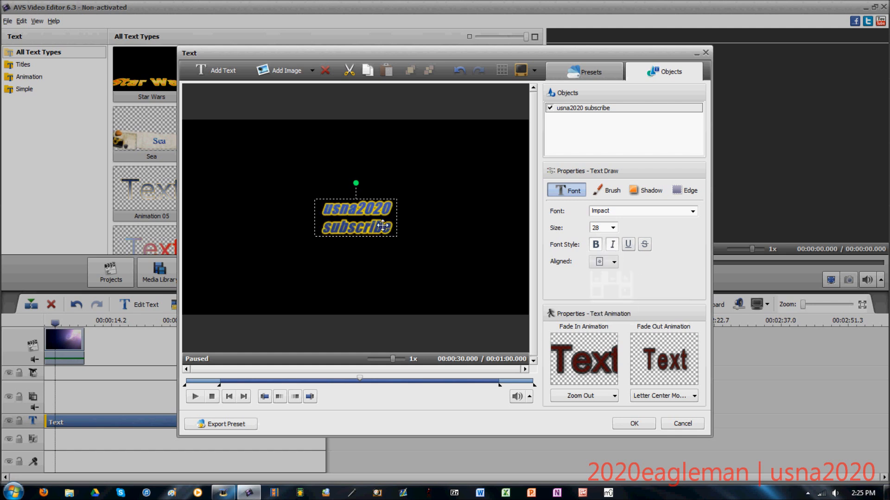
Tilt the text clockwise and move it into the upper-left corner of the video frame.
mouse_move(360, 190)
mouse_down()
mouse_move(354, 184)
mouse_move(368, 187)
mouse_up()
drag(371, 219, 251, 159)
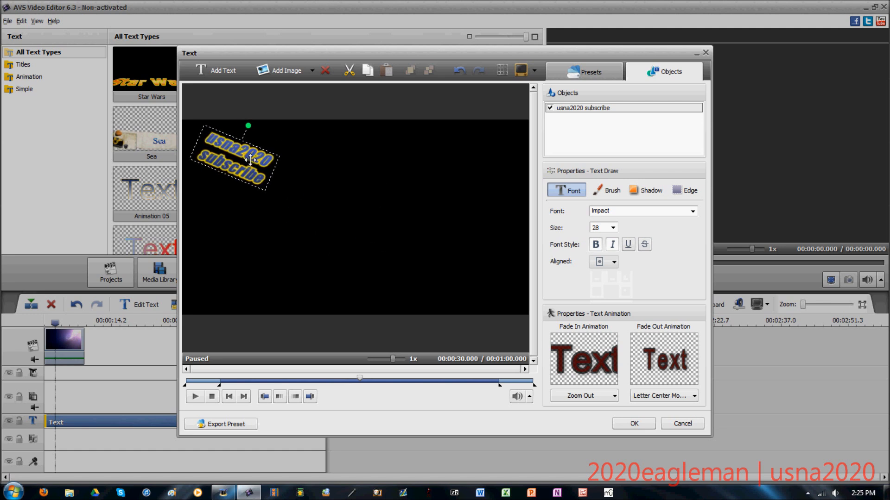
Set the text's fade-in animation to RandomJump.
click(587, 396)
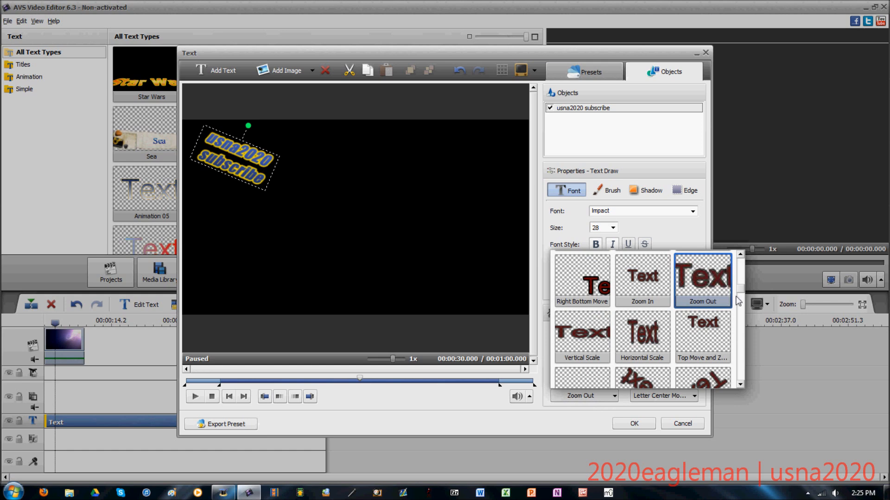
scroll(741, 287, up, 2)
drag(742, 287, 739, 375)
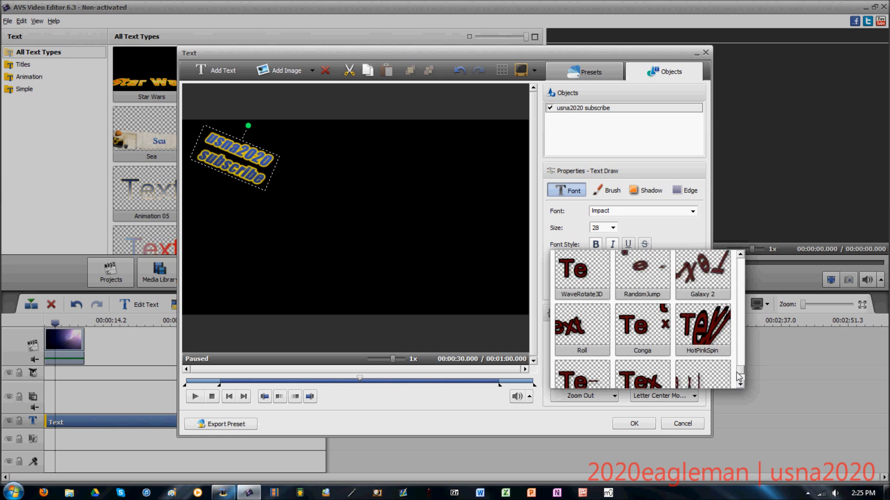
click(642, 285)
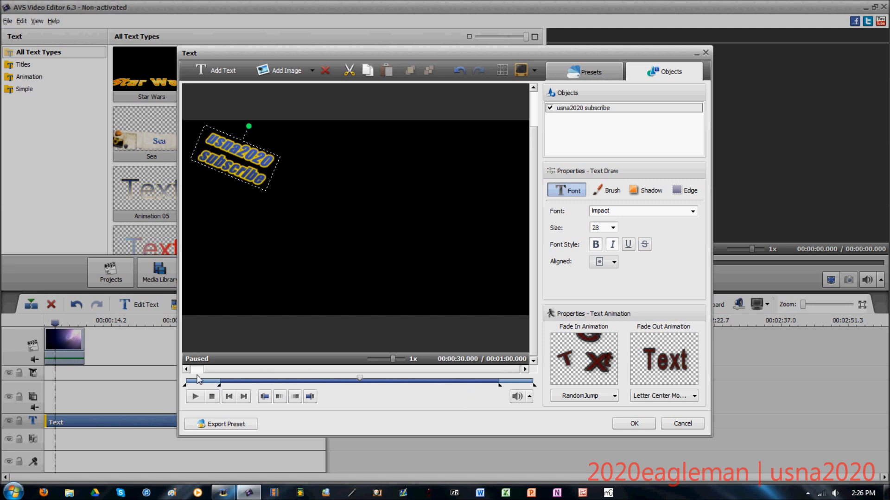
Move the tilted "usna2020 subscribe" text from the upper-left corner to near the centre of the video frame.
drag(240, 148, 308, 185)
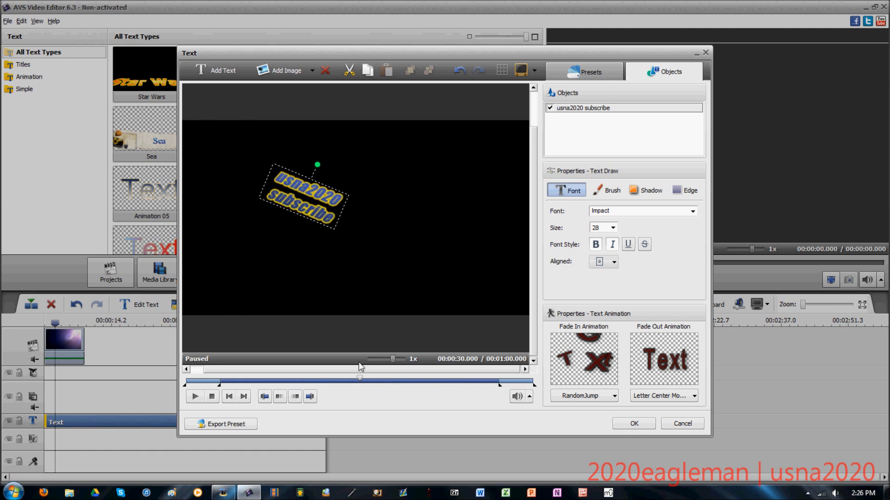
drag(320, 212, 341, 230)
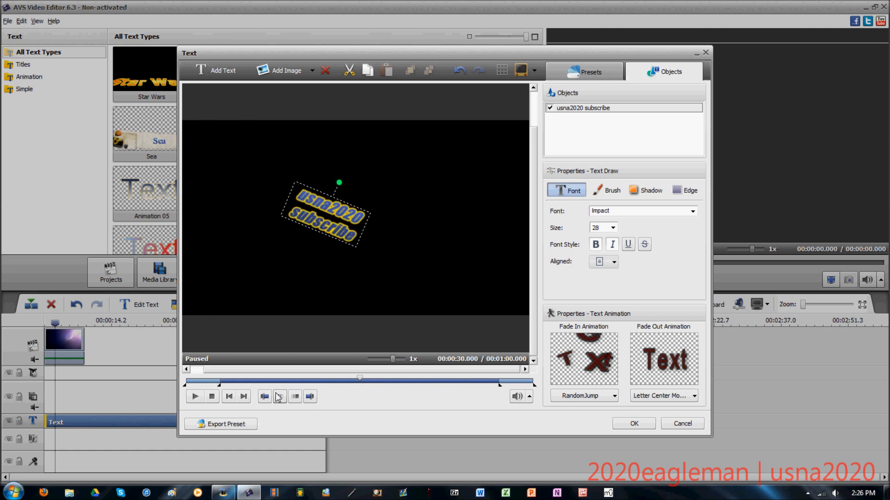
Set the fade-in to end about a quarter of the way through the text and the fade-out to start at about 23 seconds.
click(290, 382)
mouse_move(292, 378)
mouse_down()
mouse_move(301, 379)
mouse_move(278, 379)
mouse_up()
click(279, 396)
click(393, 384)
click(294, 397)
click(315, 382)
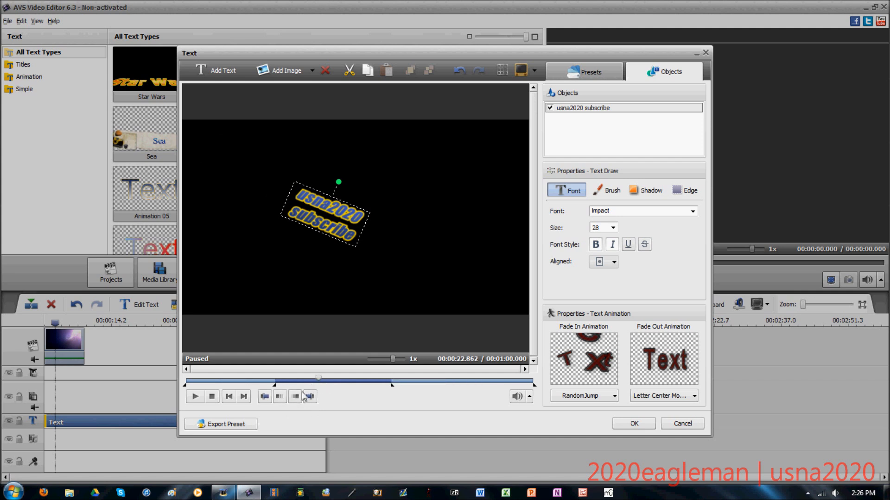
click(296, 397)
Set the text's end point to about 45 seconds, and extend it to near the end of the one-minute span.
click(371, 383)
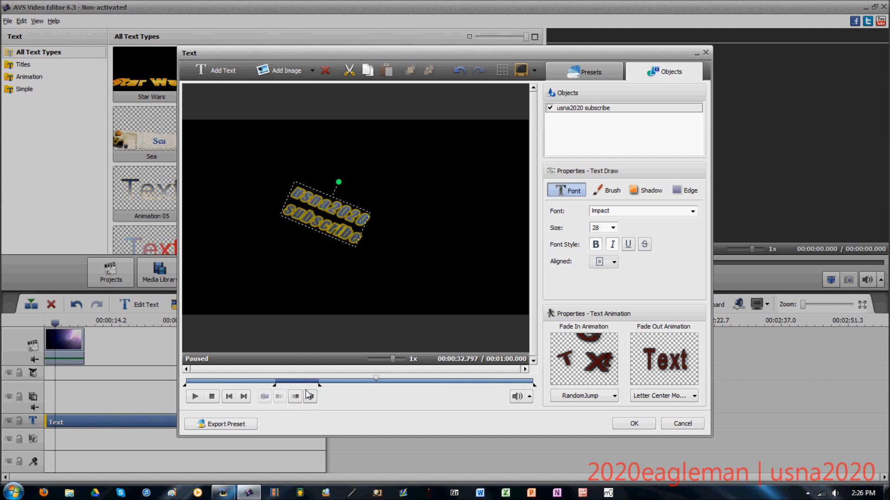
click(446, 382)
click(308, 396)
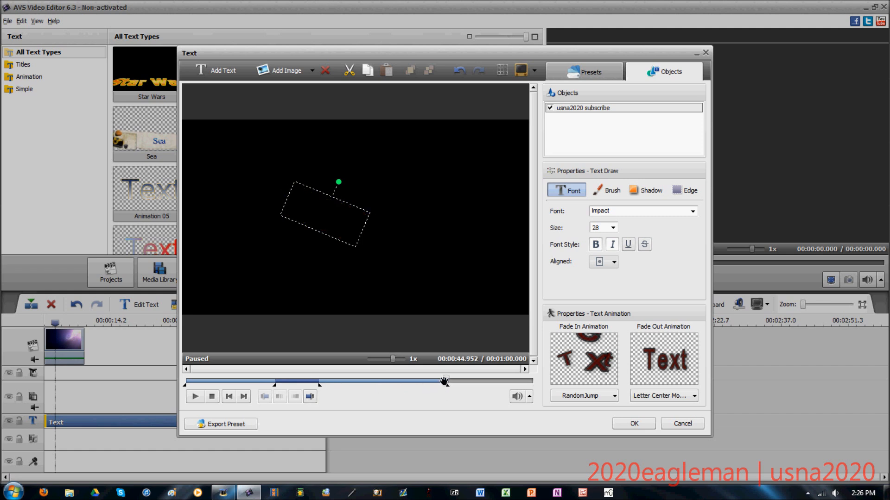
drag(453, 380, 508, 381)
click(313, 397)
Extend the fade-in so it ends just before the fade-out start, and place the playhead just after it at about 24 seconds.
click(310, 381)
click(280, 396)
mouse_move(310, 379)
mouse_down()
mouse_move(199, 373)
mouse_move(345, 363)
mouse_move(325, 363)
mouse_up()
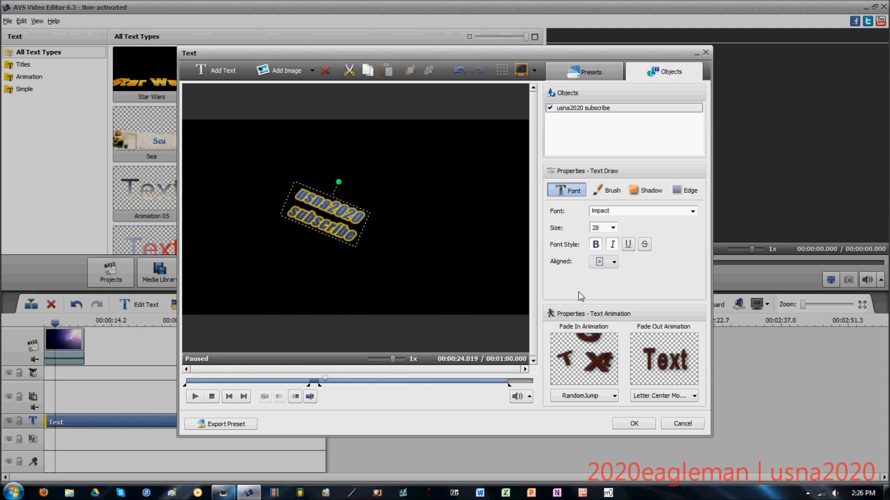
Try the Solid, Gradient and Hatch brush types on the text, and pick a fill pattern for the hatch.
click(615, 191)
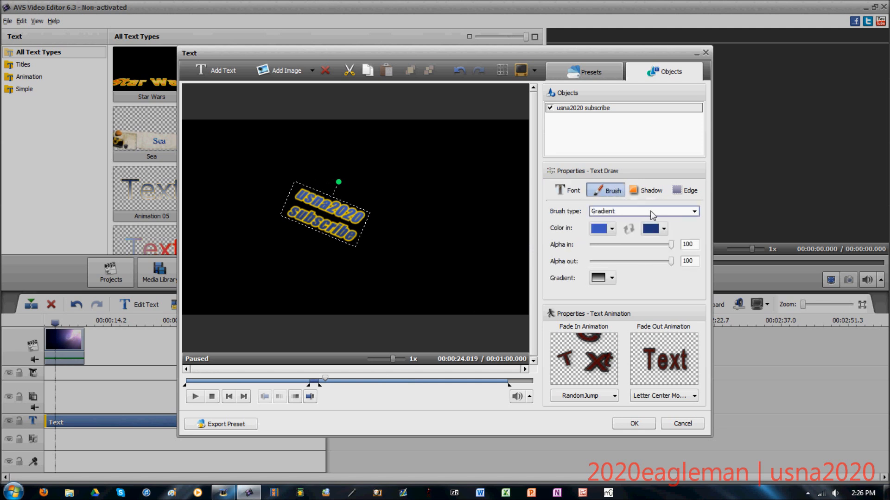
click(631, 213)
click(621, 225)
click(623, 212)
click(624, 238)
click(622, 212)
click(621, 252)
click(612, 278)
click(669, 326)
Try the Texture brush type on the text, using dfdsfds.jpg from the Pictures library as the texture image.
click(641, 212)
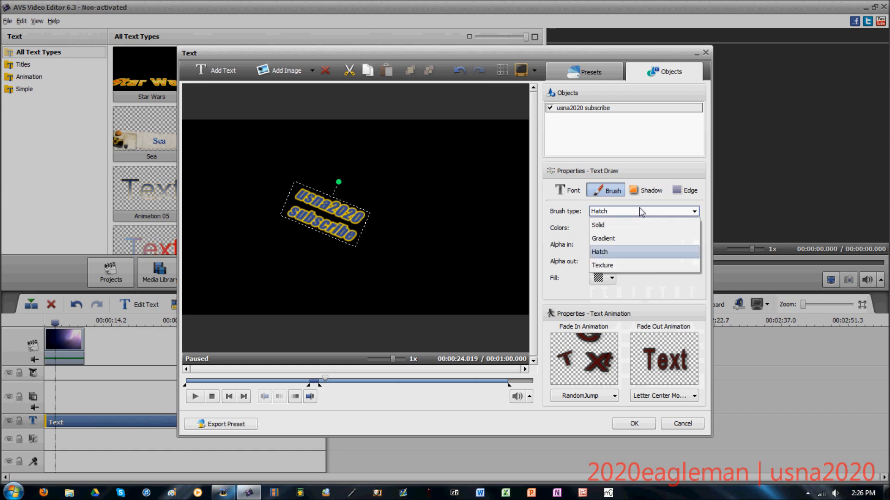
click(624, 261)
click(643, 228)
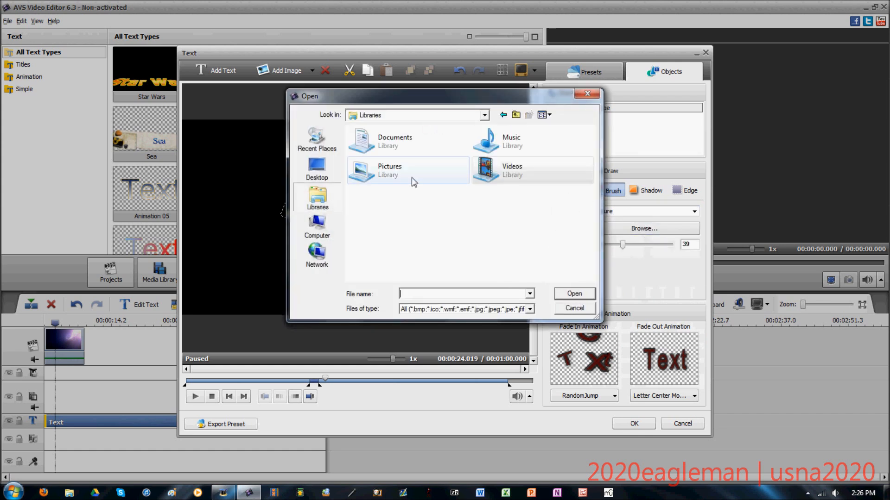
double_click(402, 185)
drag(591, 139, 589, 195)
double_click(504, 234)
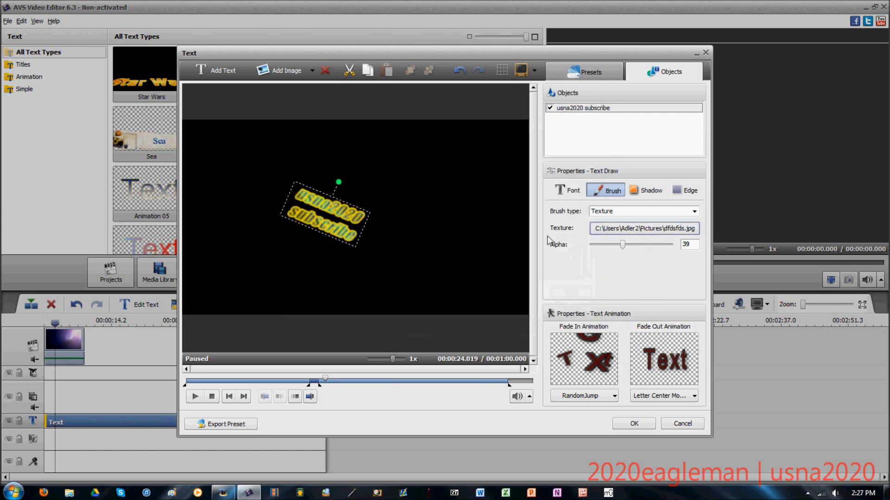
Set the text brush to Gradient with blue and red as its colours and a radial gradient pattern.
click(648, 212)
click(640, 238)
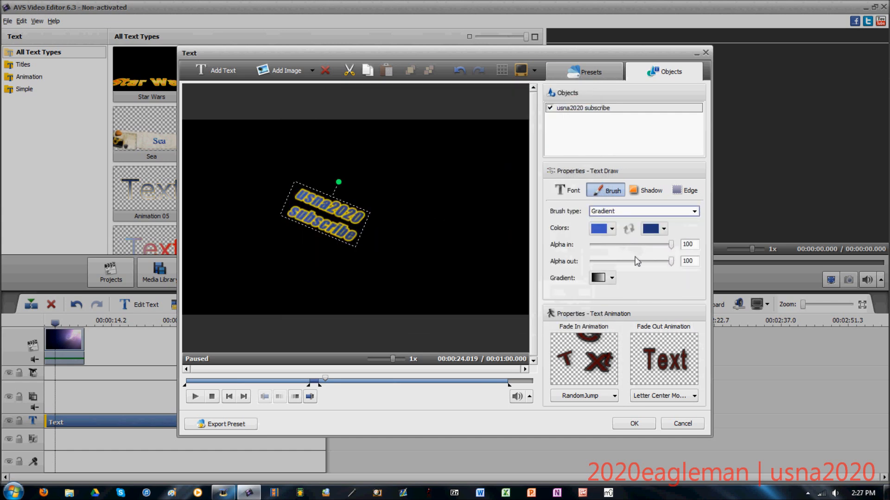
click(611, 230)
click(661, 252)
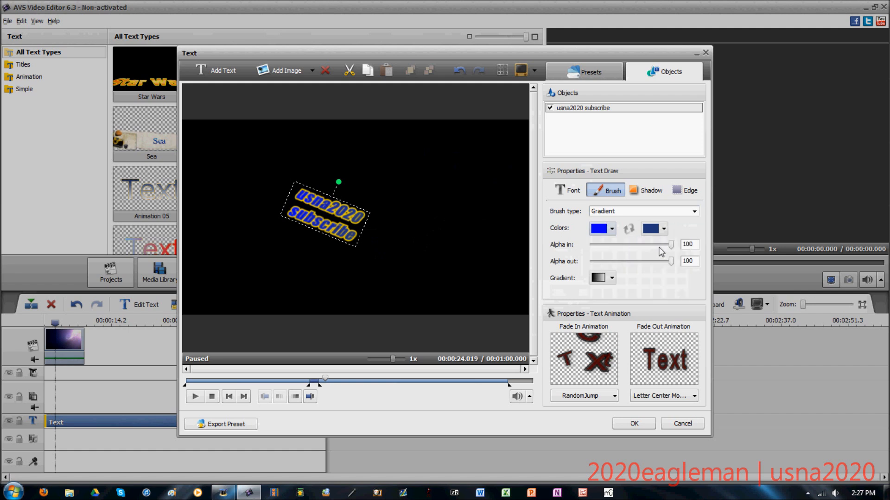
click(663, 229)
click(649, 267)
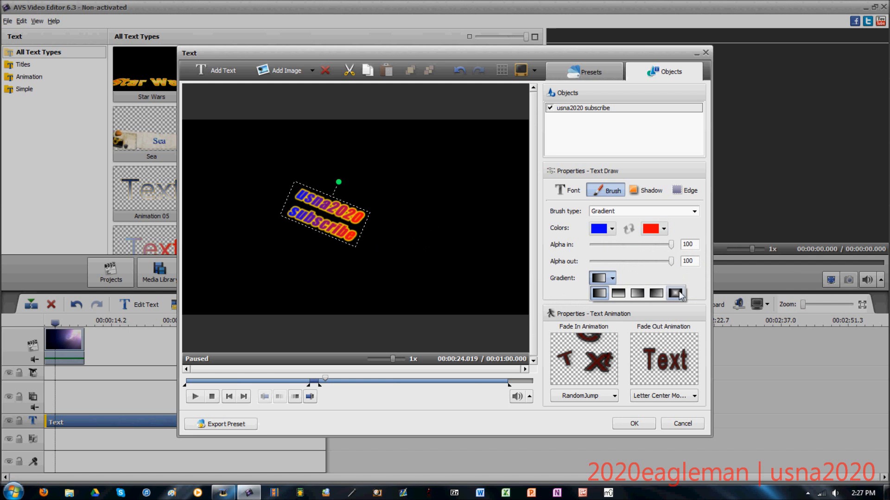
click(665, 263)
click(668, 246)
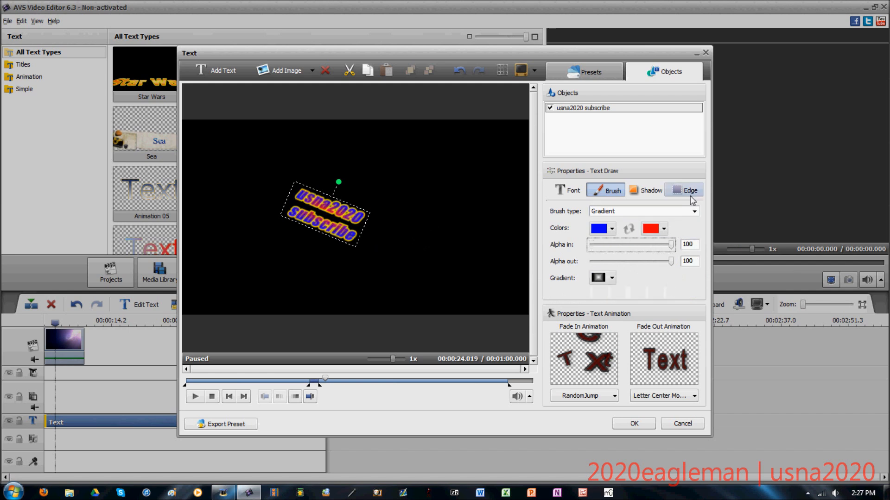
Play parts of the text's fade-out and fade-in to preview its animation, and open the text's edge settings.
click(195, 396)
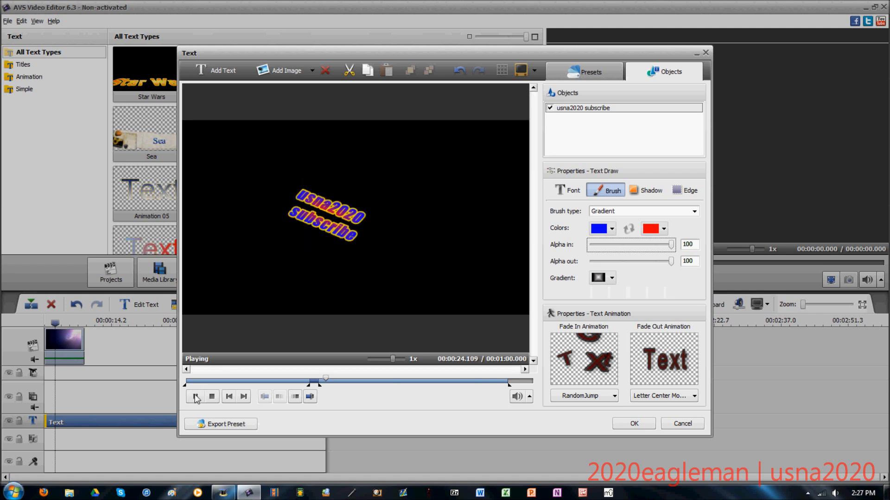
click(195, 396)
click(410, 382)
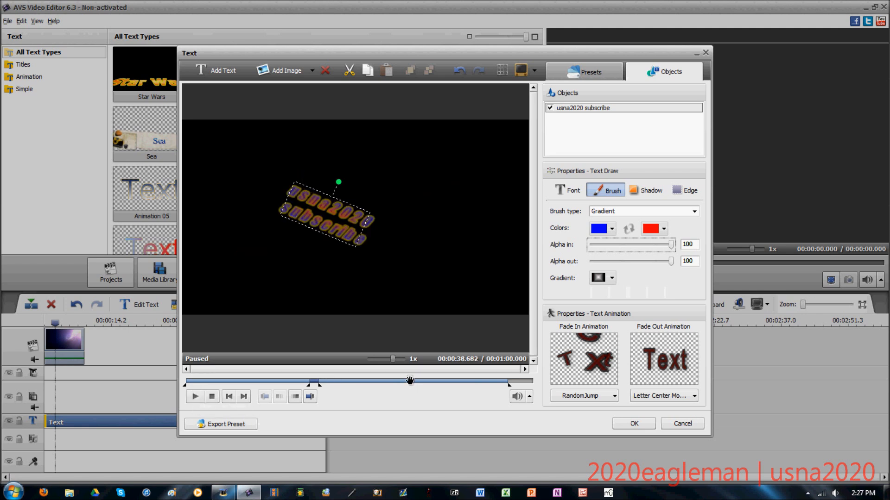
click(197, 397)
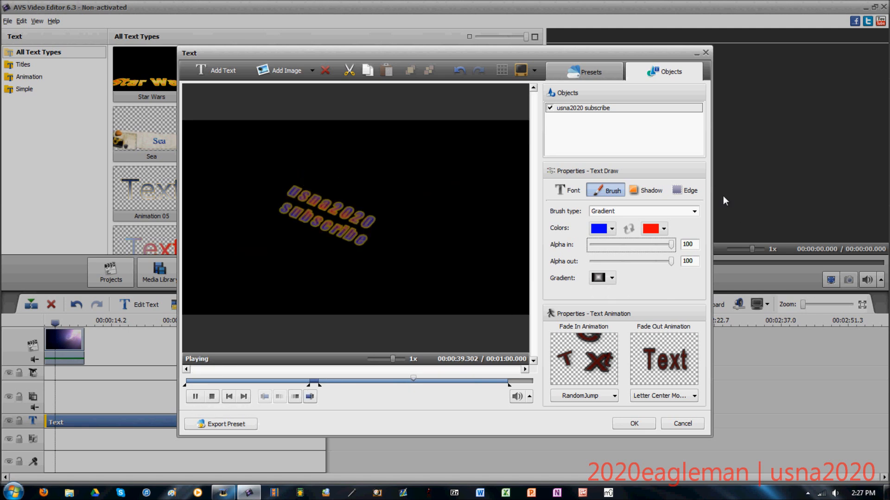
click(685, 190)
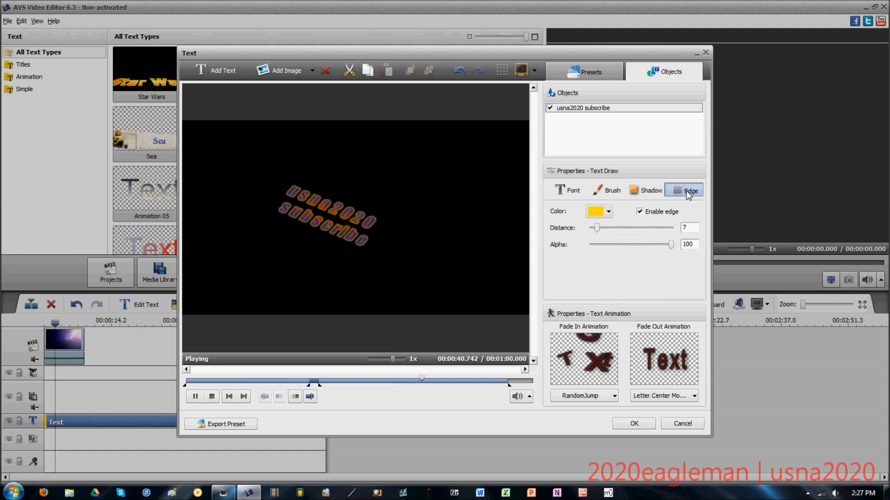
click(302, 380)
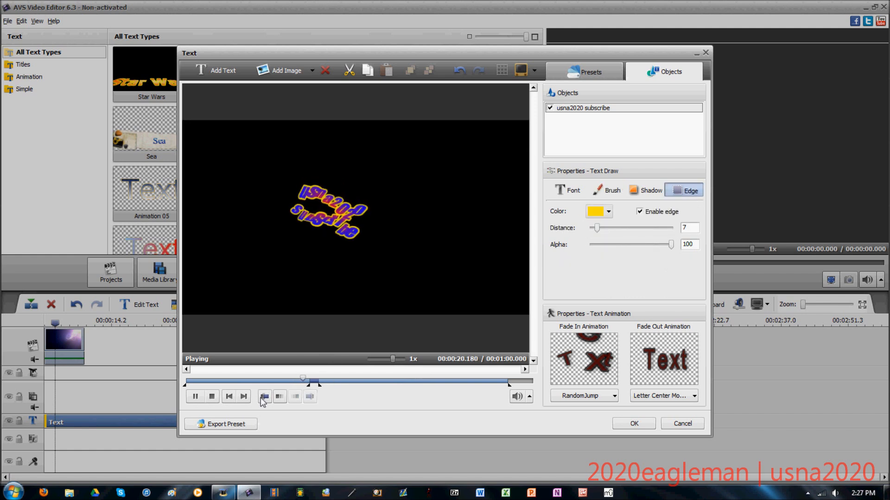
click(195, 396)
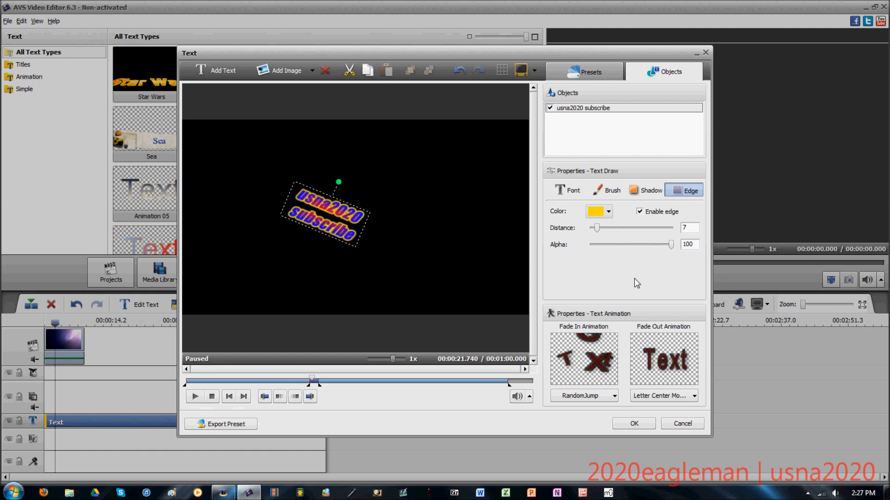
Recolour the text's edge bright green and adjust its distance to a thin outline.
drag(595, 229, 550, 218)
click(670, 245)
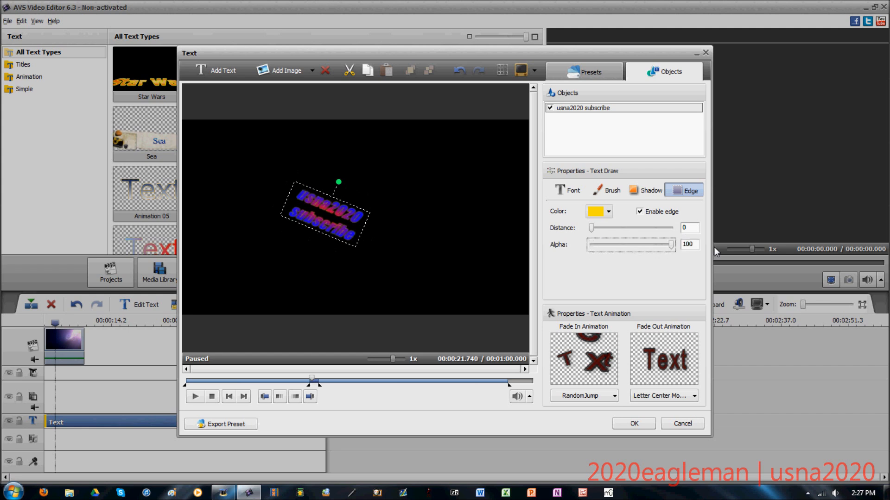
click(609, 213)
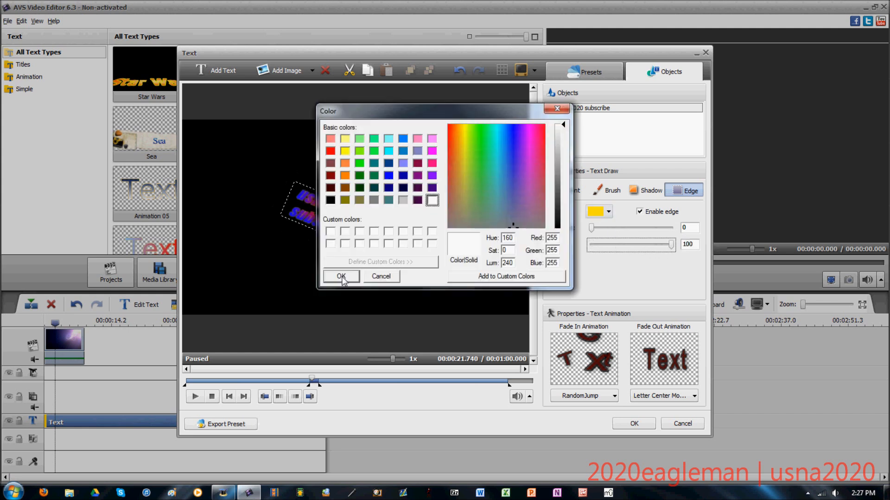
click(346, 187)
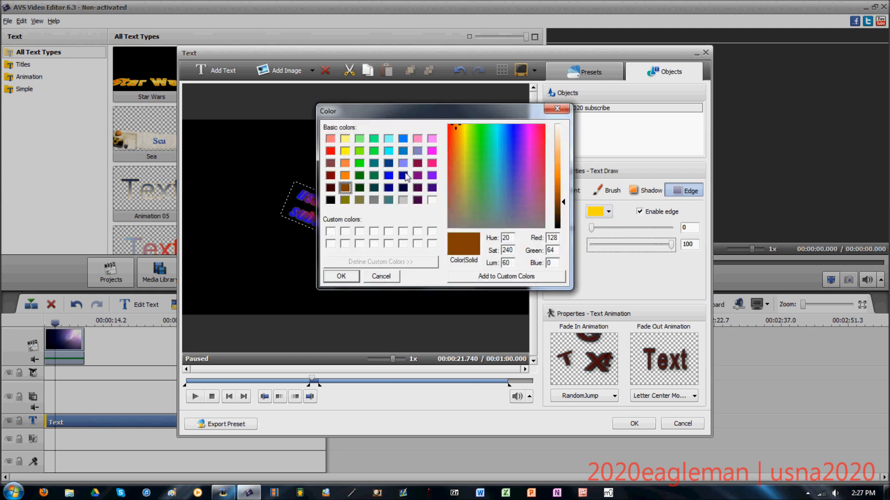
click(360, 165)
click(343, 276)
drag(593, 230, 602, 230)
Set the font size to 72, shift the enlarged text slightly to the right and accept the text edits.
click(574, 194)
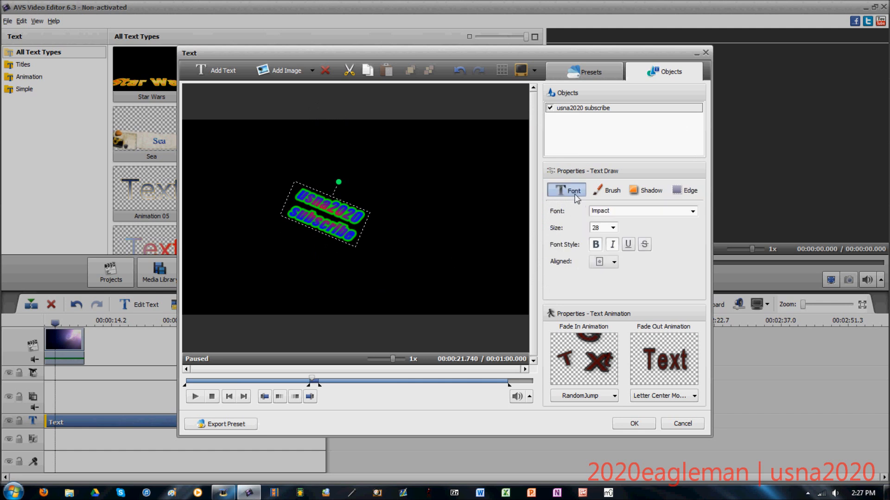
click(612, 227)
click(599, 293)
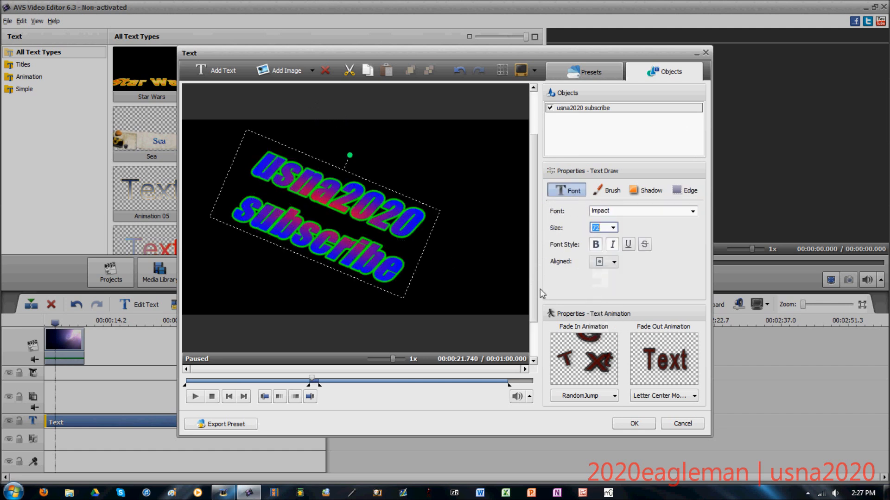
drag(415, 239, 448, 248)
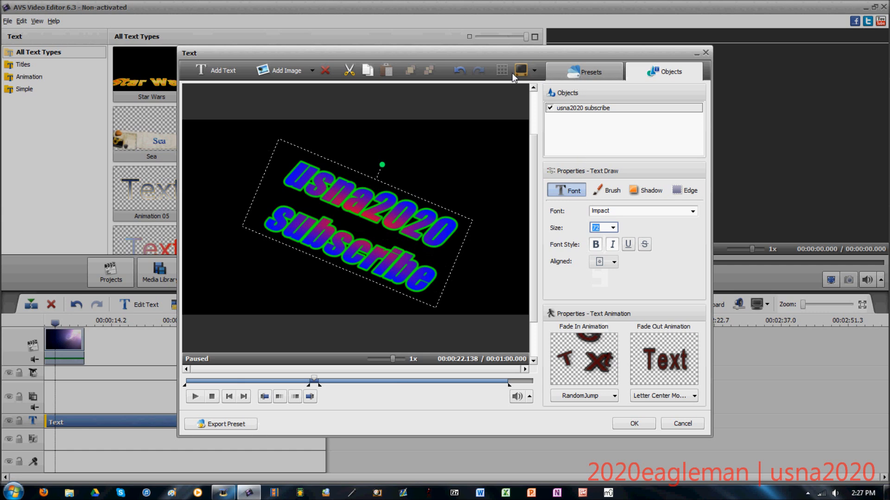
click(633, 423)
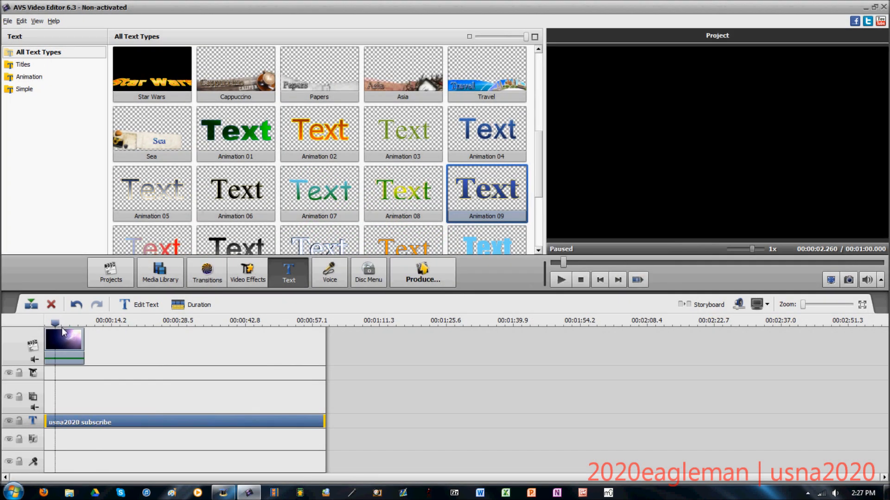
Shorten the "usna2020 subscribe" object on the timeline to about 9.4 seconds and preview it over the lightning clip.
click(328, 419)
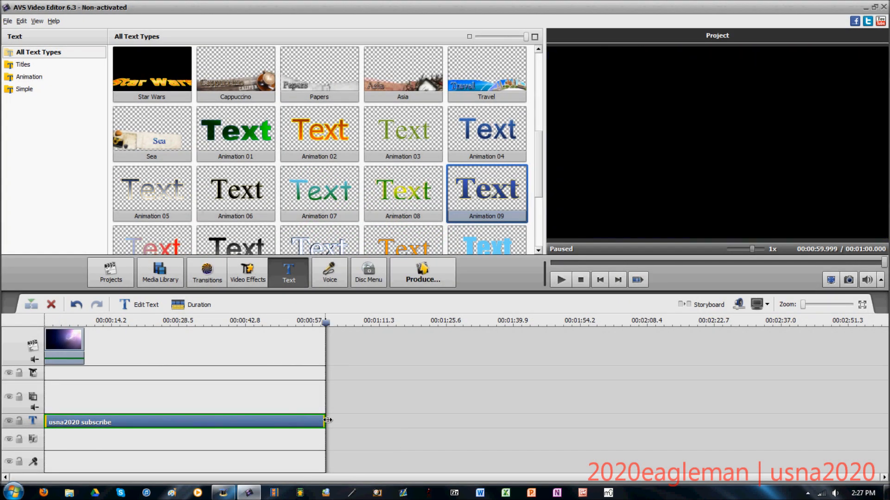
drag(328, 420, 88, 419)
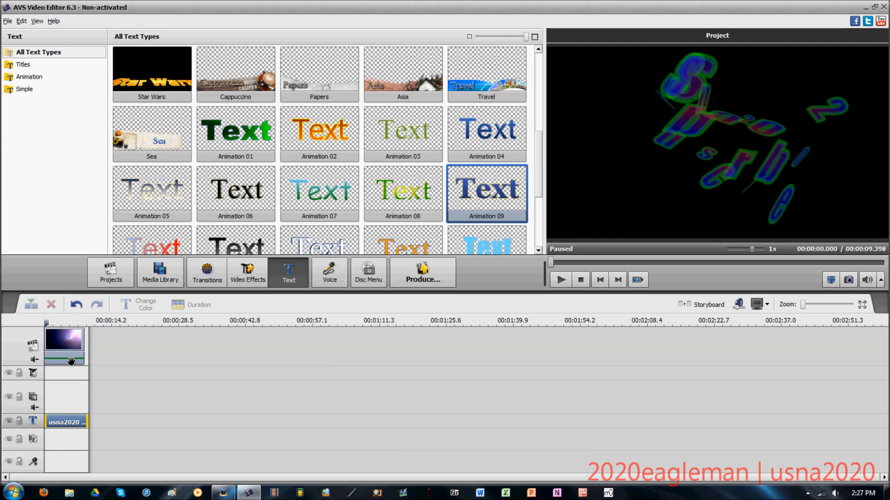
click(72, 363)
key(space)
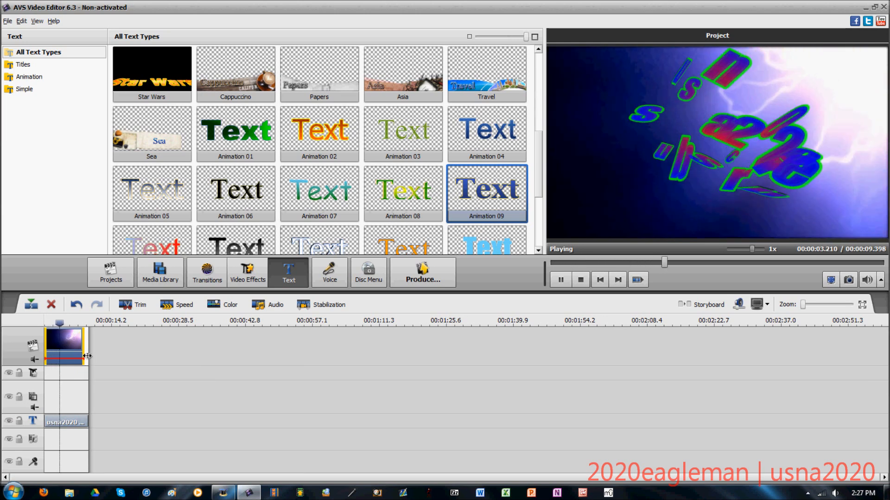
key(space)
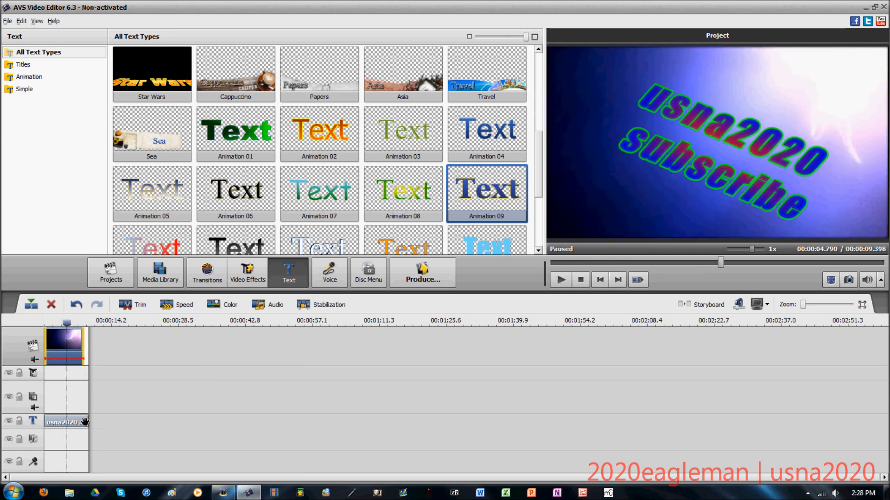
Reopen the "usna2020 subscribe" timeline object for text editing and nudge the text slightly upward in the frame.
click(78, 421)
right_click(77, 421)
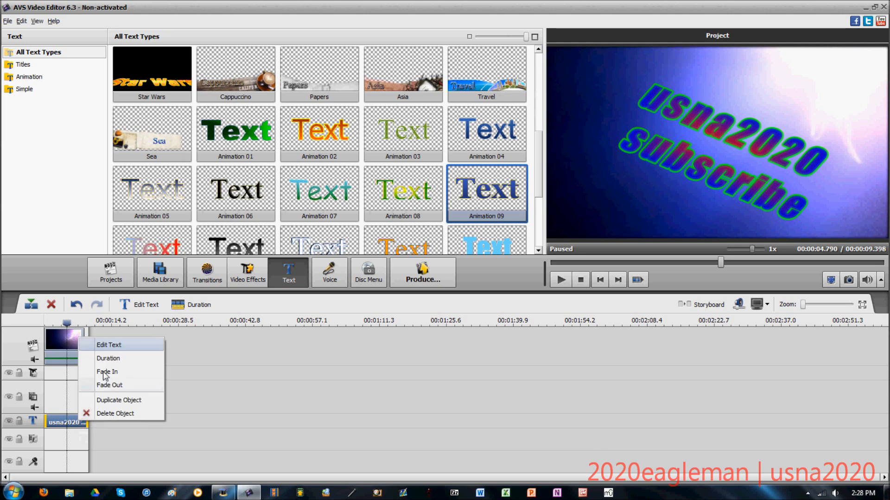
click(110, 349)
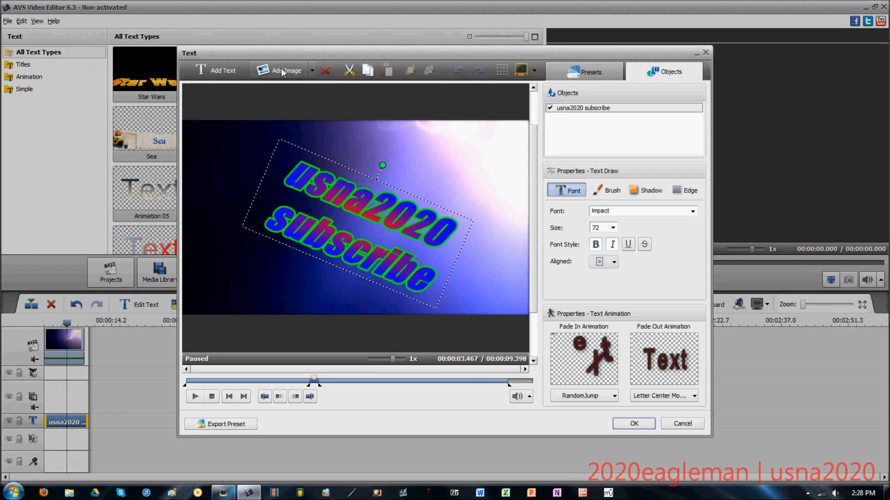
mouse_move(405, 220)
mouse_down()
mouse_move(395, 222)
mouse_move(405, 217)
mouse_up()
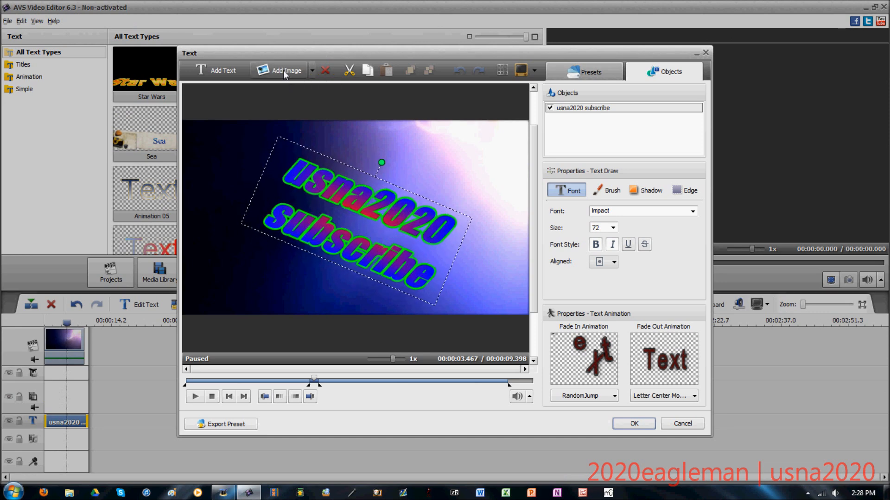
Insert the Bacon picture, place it in the lower-left area of the frame and tilt it slightly counterclockwise.
click(283, 72)
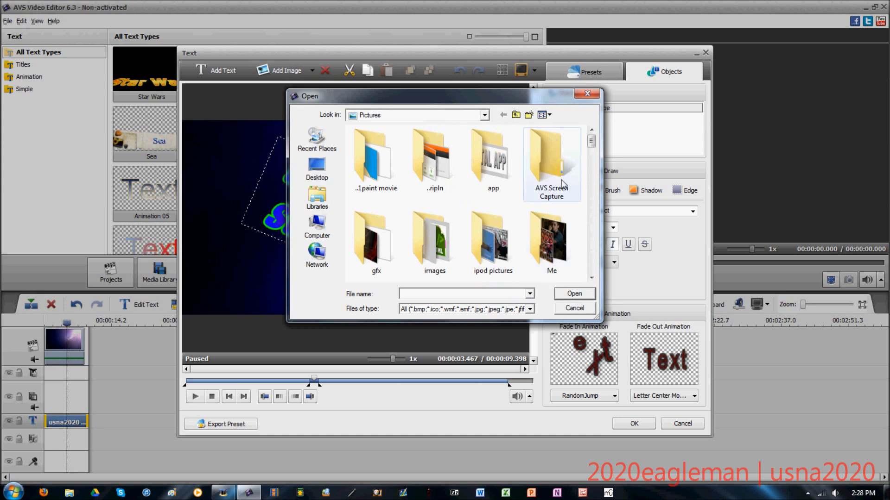
drag(591, 142, 592, 175)
click(561, 191)
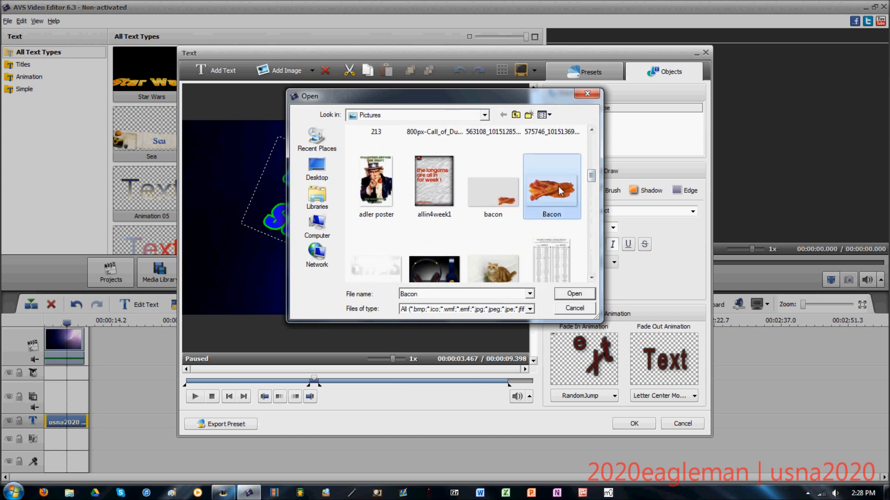
double_click(560, 191)
drag(406, 195, 283, 259)
drag(264, 213, 255, 212)
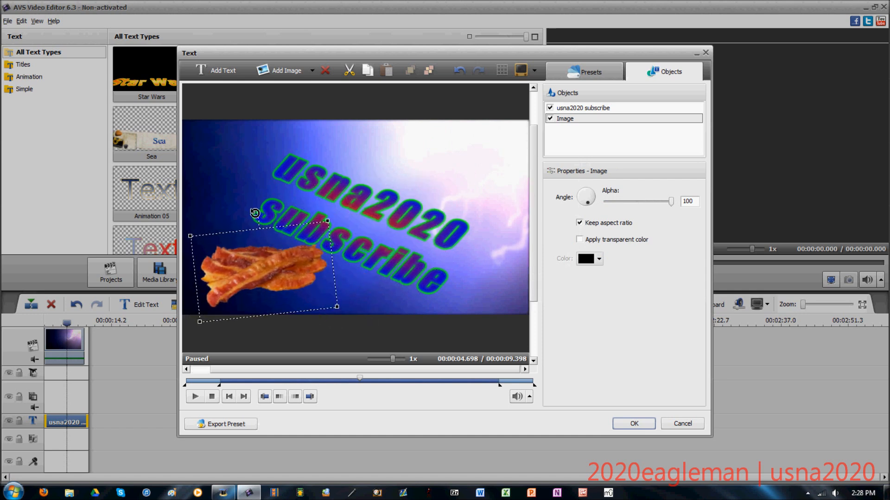
Move the bacon image over the middle of the "usna2020 subscribe" text.
drag(285, 269, 338, 225)
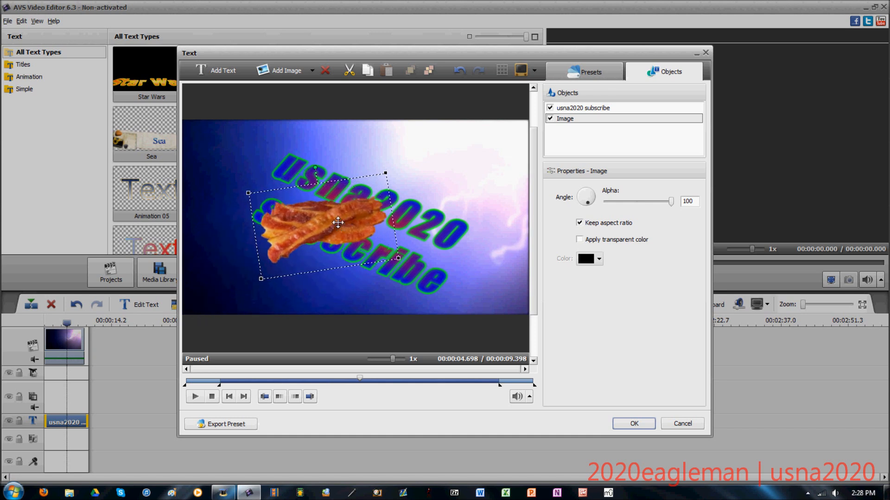
drag(341, 228, 382, 241)
click(492, 235)
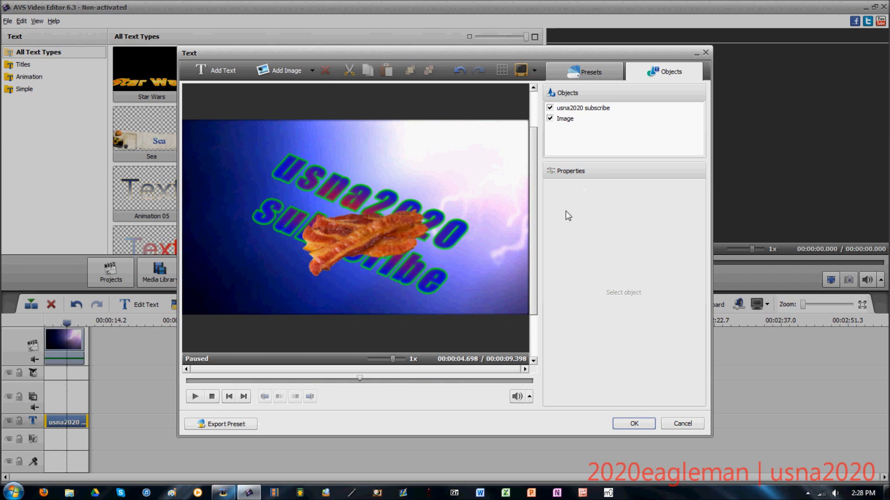
Set the bacon image's alpha to 56 and move it to the lower-left edge of the frame.
click(360, 224)
drag(671, 202, 645, 203)
drag(395, 238, 284, 269)
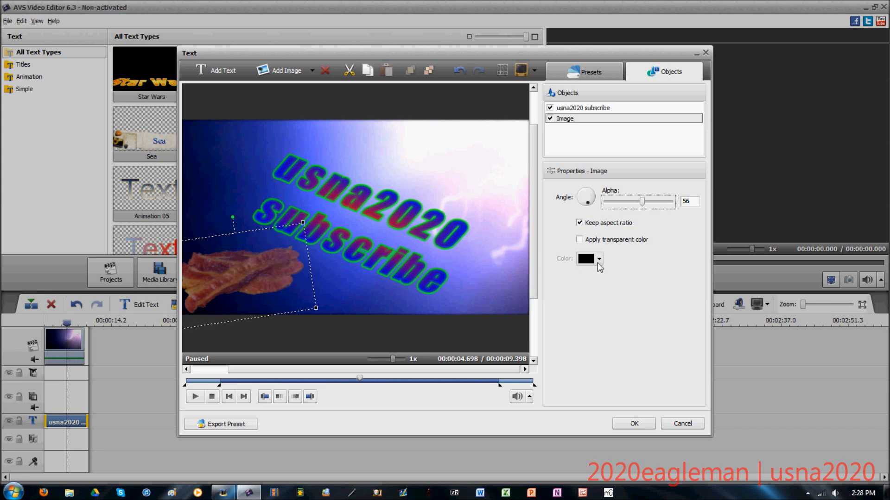
click(579, 239)
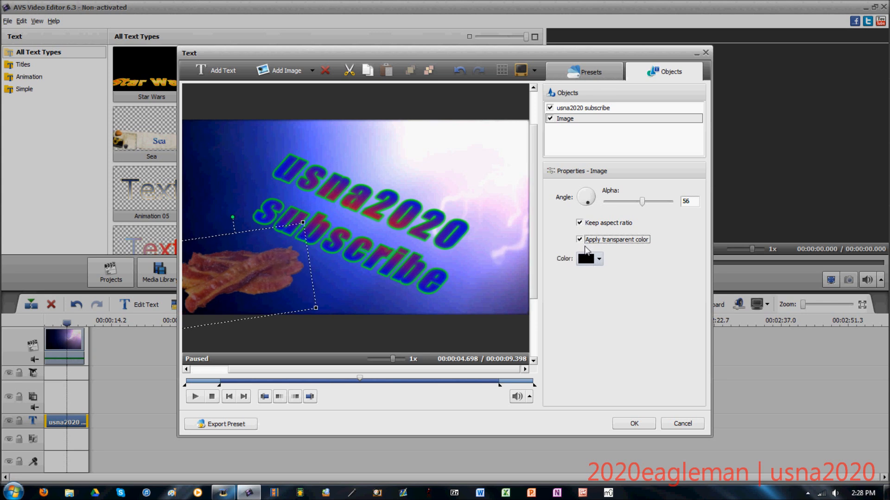
click(580, 240)
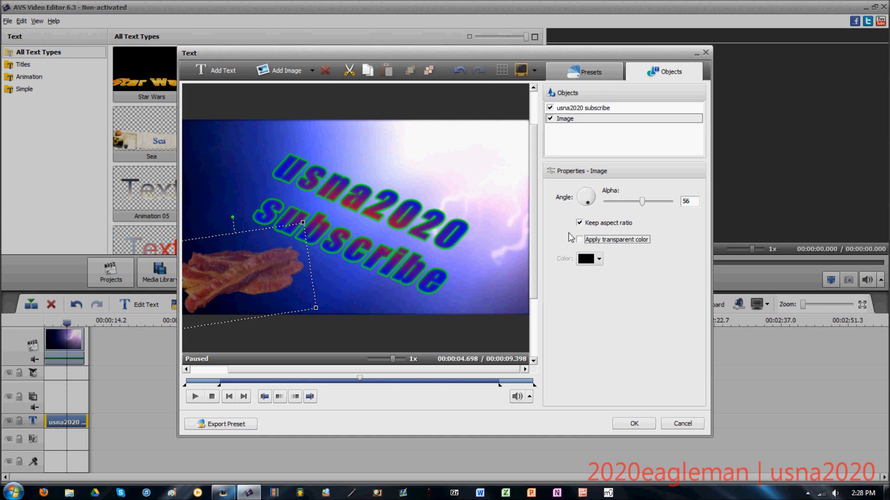
Add a rectangle and stretch it past the edges of the frame on all sides.
click(312, 70)
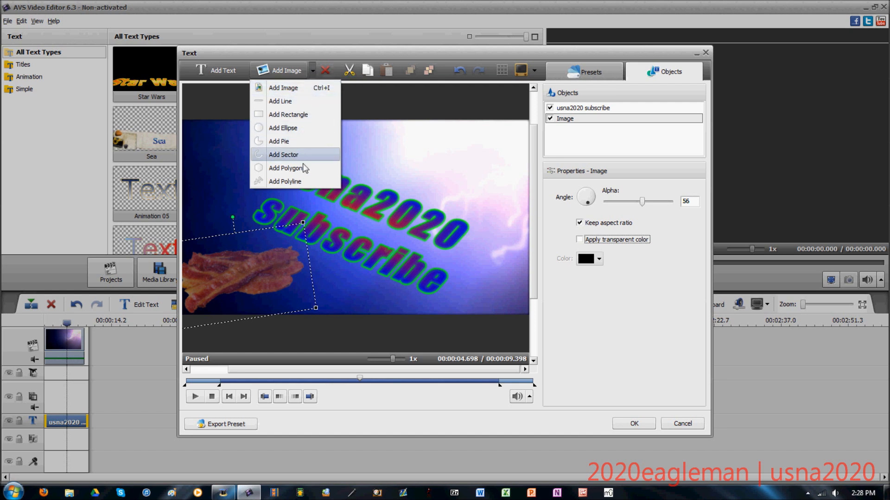
click(302, 115)
drag(217, 140, 142, 109)
drag(493, 295, 557, 324)
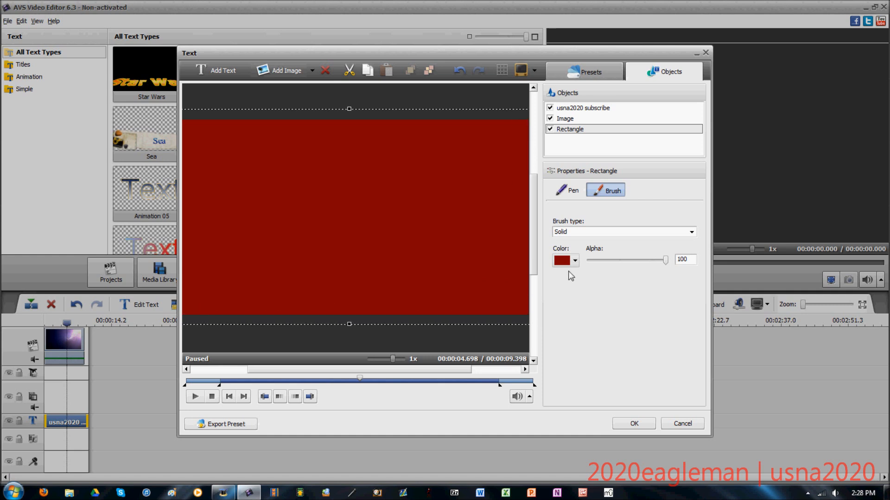
Recolour the rectangle's solid fill black and nudge it slightly within the frame.
click(574, 261)
click(563, 274)
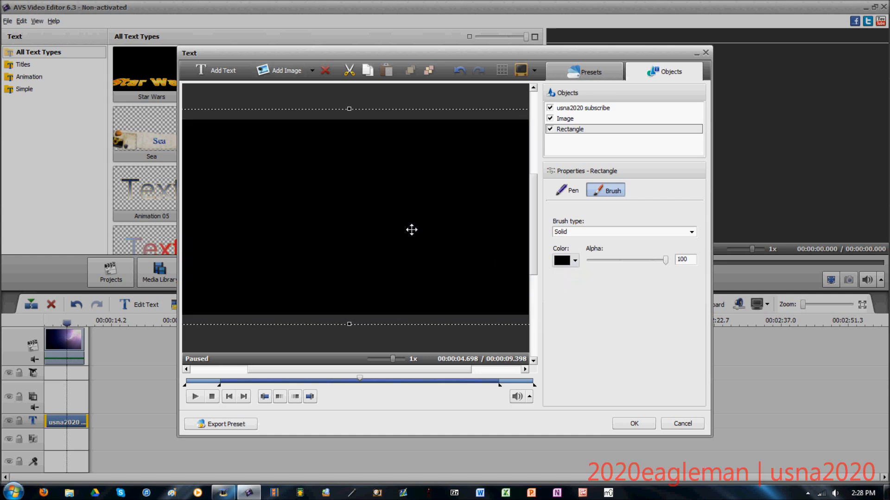
mouse_move(452, 225)
mouse_down()
mouse_move(413, 235)
mouse_move(448, 226)
mouse_up()
click(574, 119)
click(576, 129)
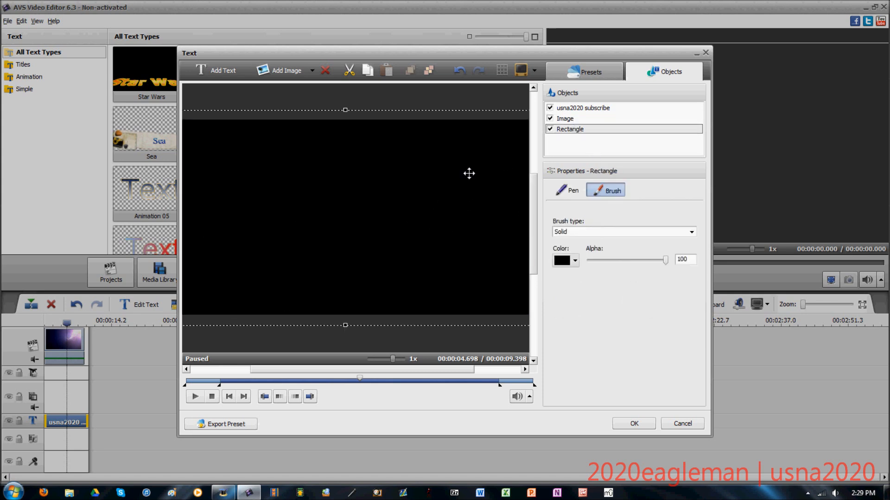
Set the rectangle's fill alpha to 59, shift it slightly upward and hide the rectangle.
click(550, 129)
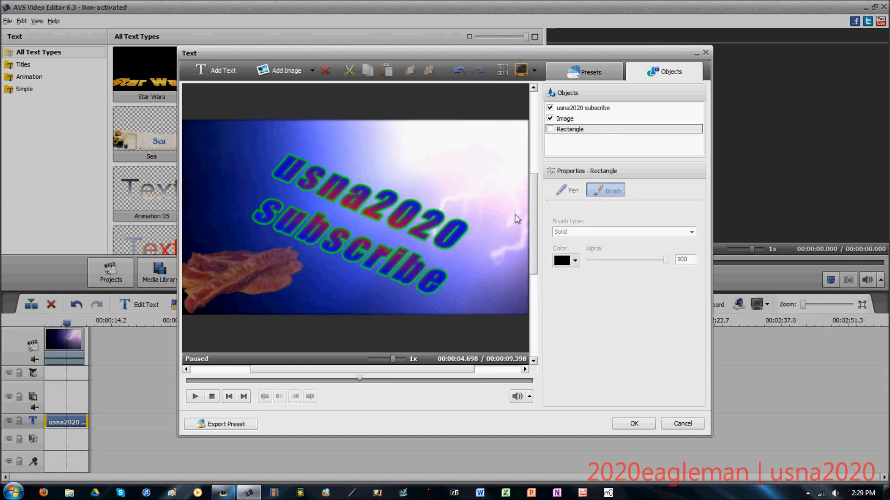
click(561, 119)
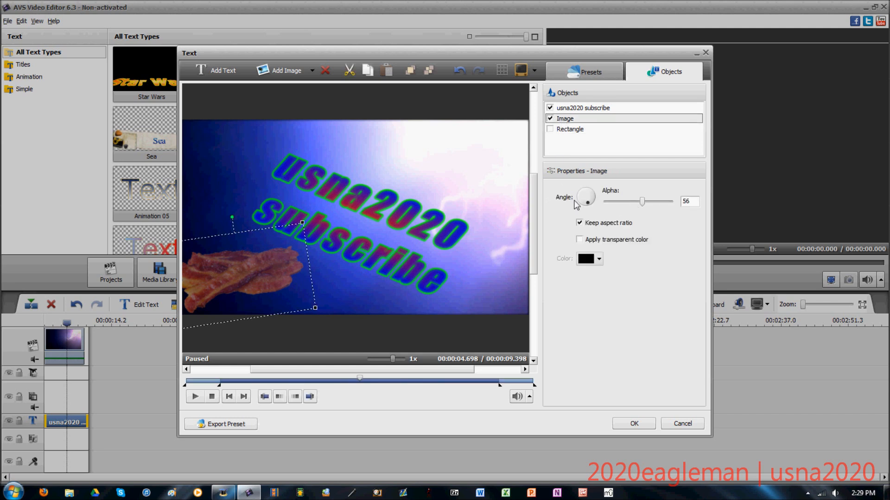
click(561, 129)
click(549, 129)
drag(666, 261, 619, 262)
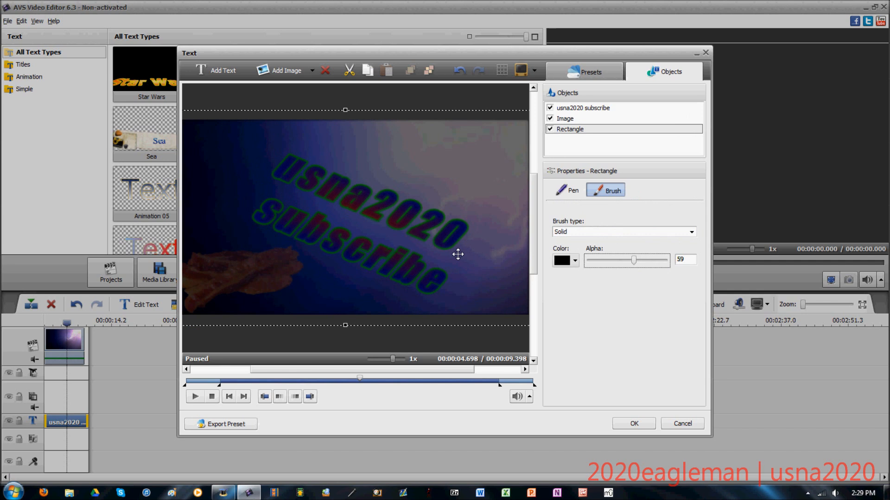
drag(354, 302, 350, 282)
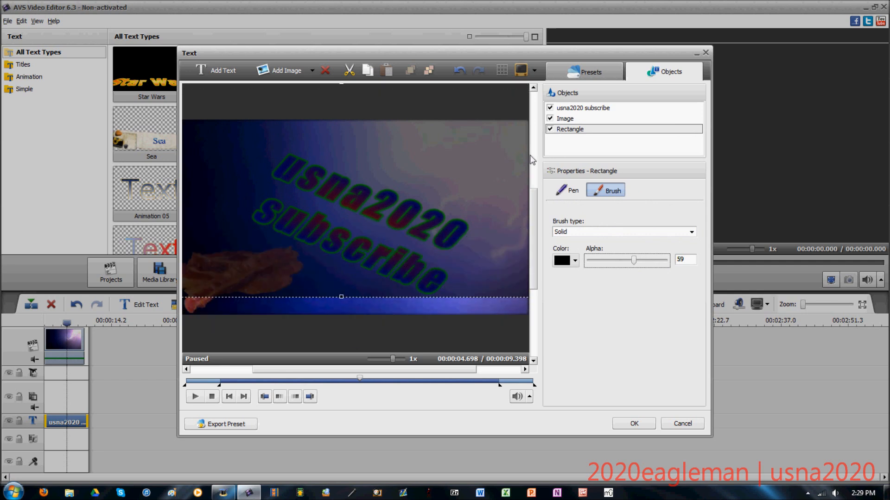
click(550, 129)
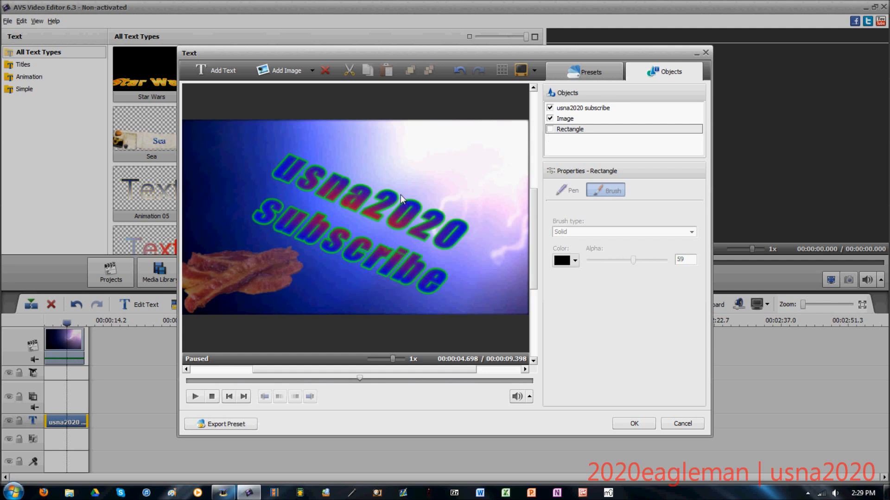
Add a second text object in the lower part of the frame reading "2020eagleman" and "subscribe" on two lines.
click(312, 71)
click(412, 133)
click(199, 71)
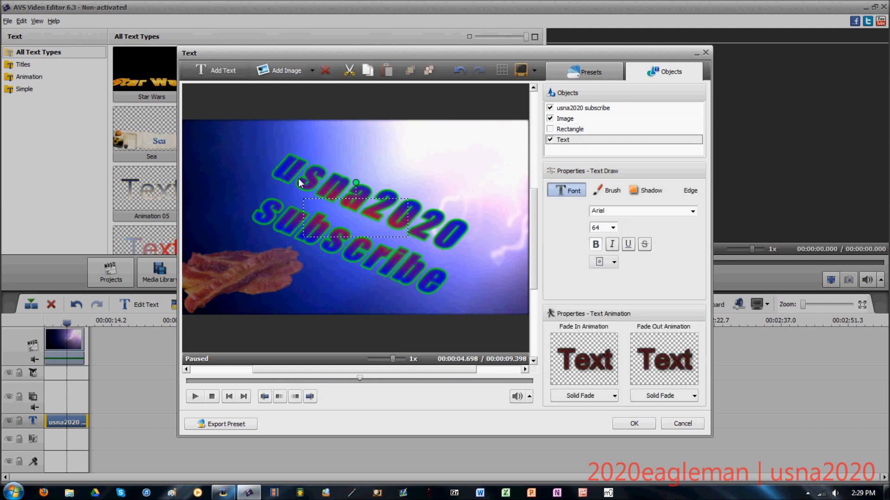
drag(369, 221, 333, 281)
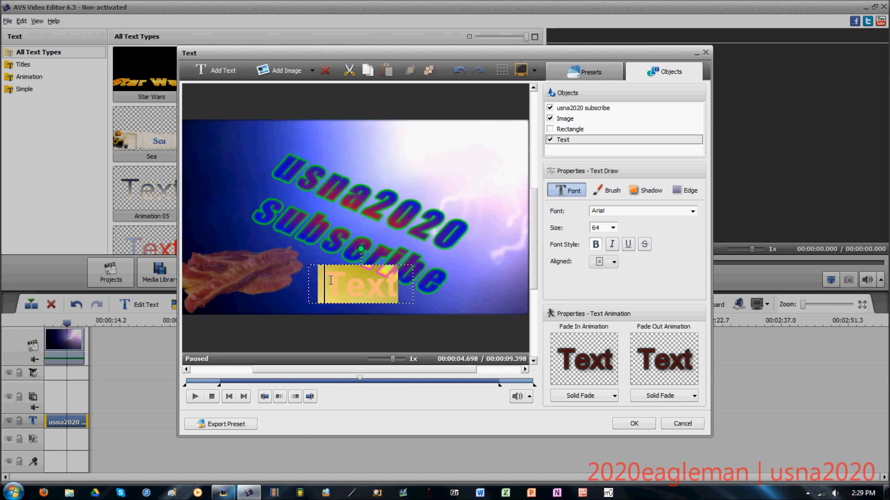
text(2020eagleman)
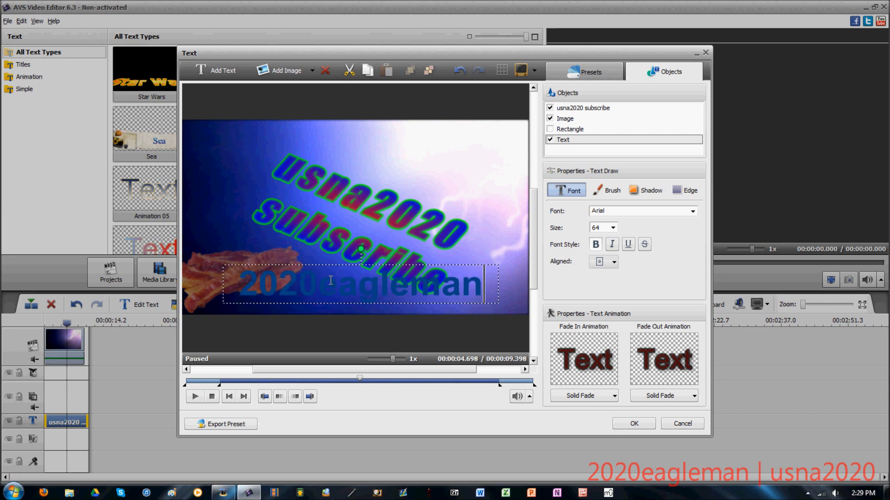
key(Return)
text(subscri)
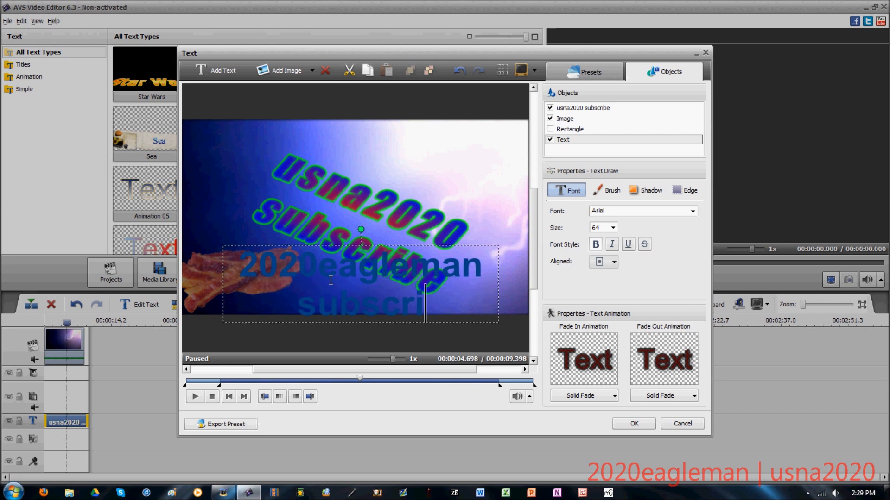
text(be)
click(449, 238)
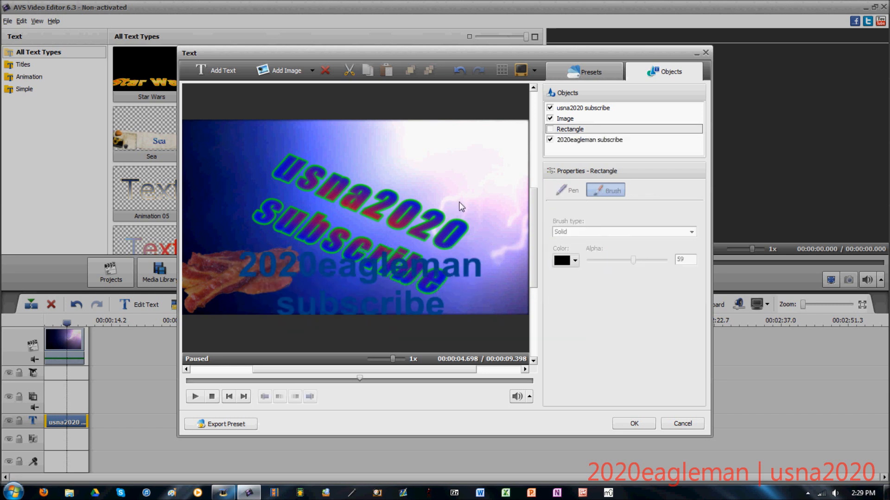
Move the "2020eagleman subscribe" text to the frame's upper-right corner and shift the "usna2020 subscribe" text slightly down.
click(428, 285)
drag(424, 283, 465, 148)
click(413, 241)
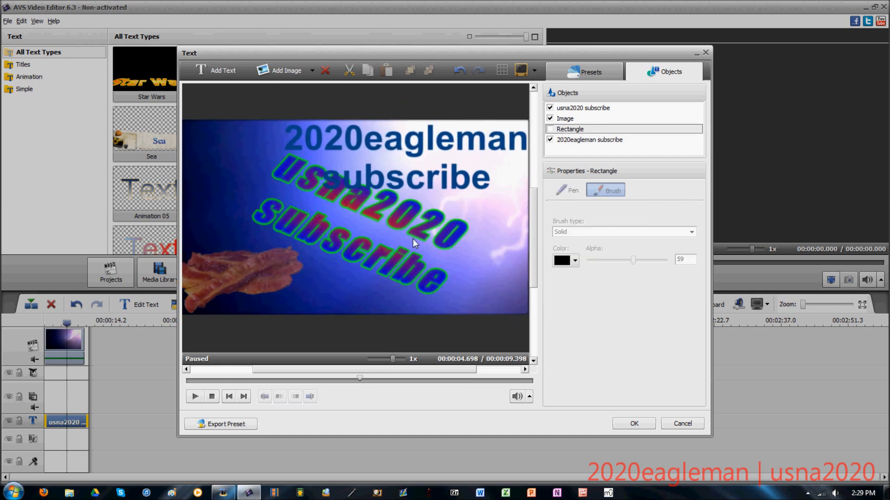
click(590, 139)
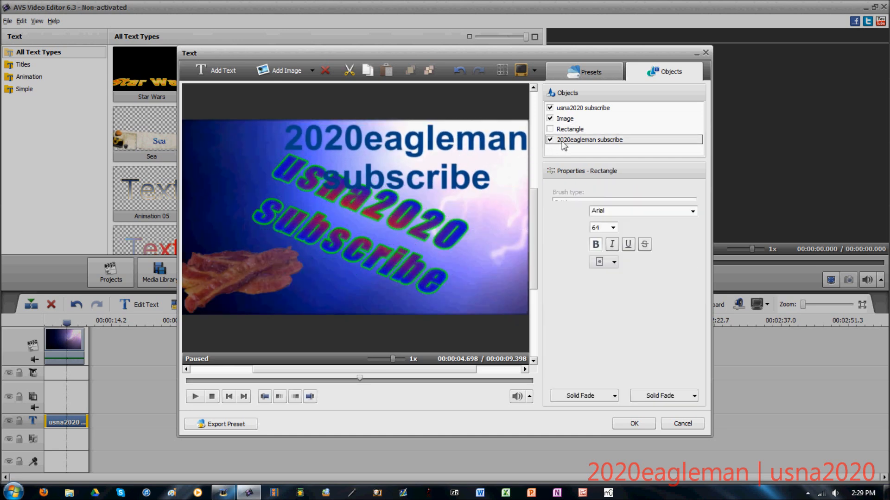
click(583, 107)
drag(398, 245, 410, 272)
click(502, 272)
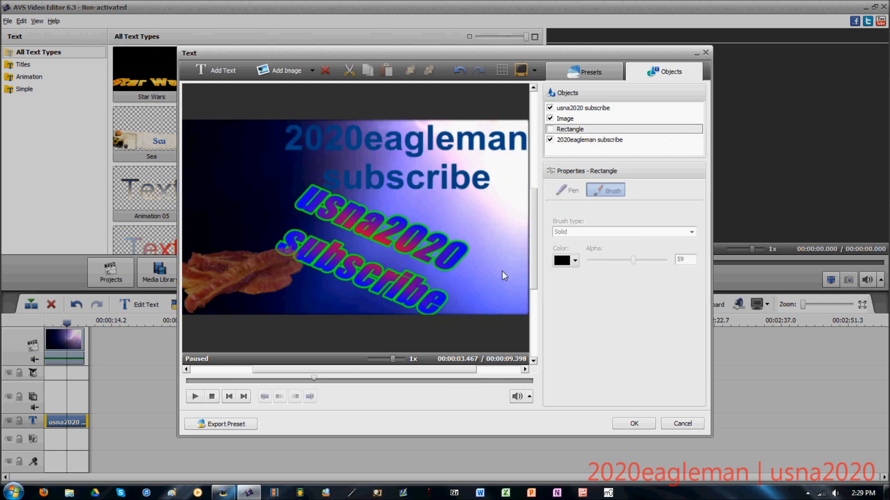
Apply the Zoom Out fade-in animation to the "2020eagleman subscribe" text and extend the fade-in to about 2.8 seconds.
click(445, 157)
click(582, 395)
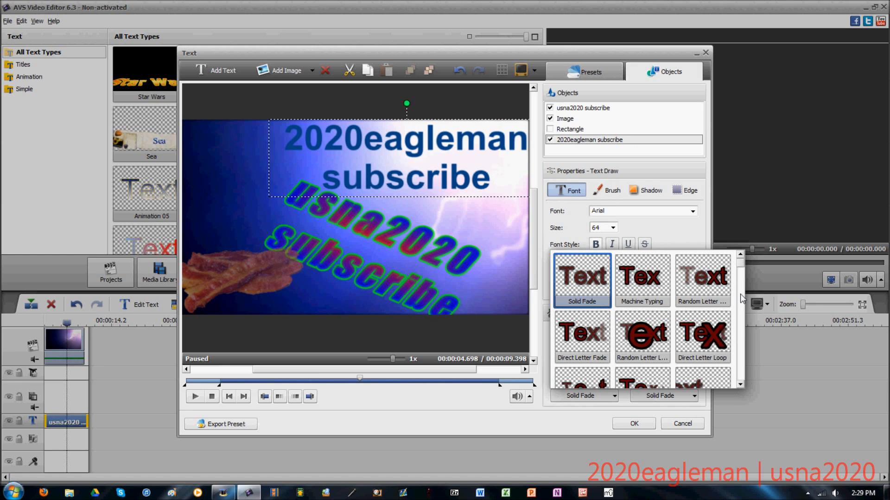
drag(740, 265, 740, 284)
click(702, 342)
click(289, 379)
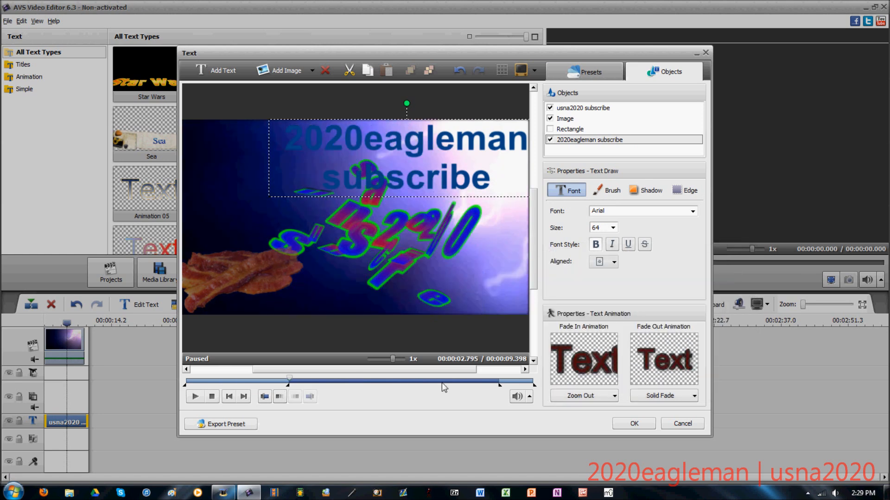
Move the playhead to about 6.9 seconds and give the "2020eagleman subscribe" text the WaveRotate3D fade-out animation.
click(443, 382)
click(663, 395)
scroll(671, 355, down, 2)
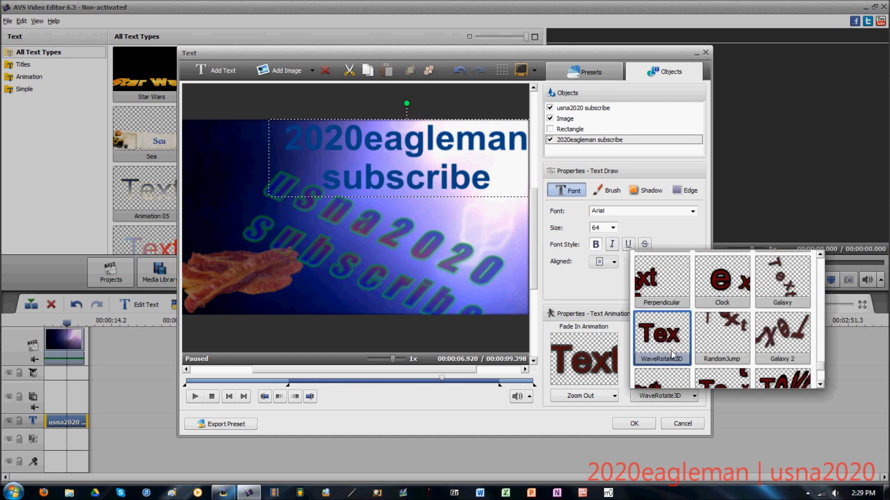
click(672, 354)
Change the "2020eagleman subscribe" text's fill to a green Gradient brush with a diagonal direction.
click(622, 189)
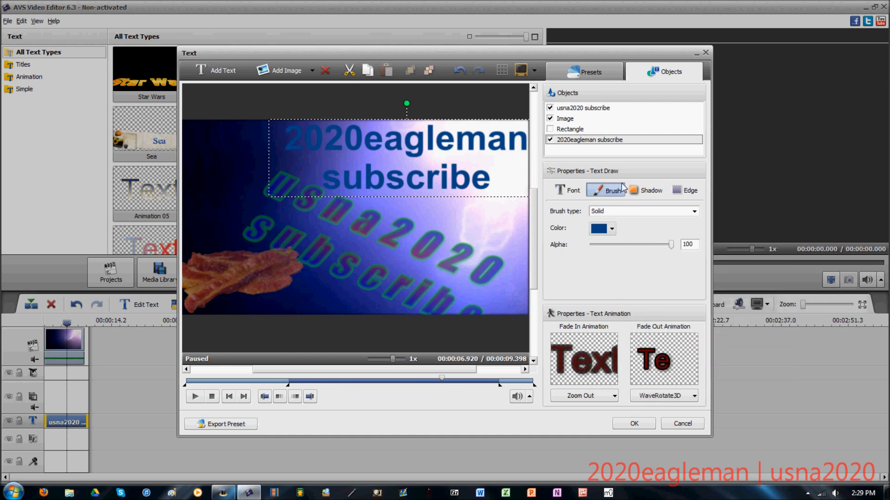
click(606, 228)
click(633, 266)
click(641, 211)
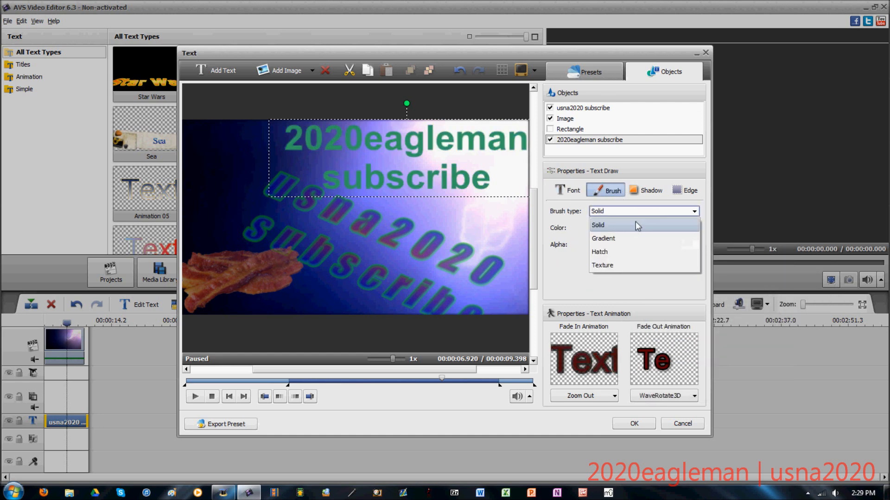
click(638, 237)
click(612, 279)
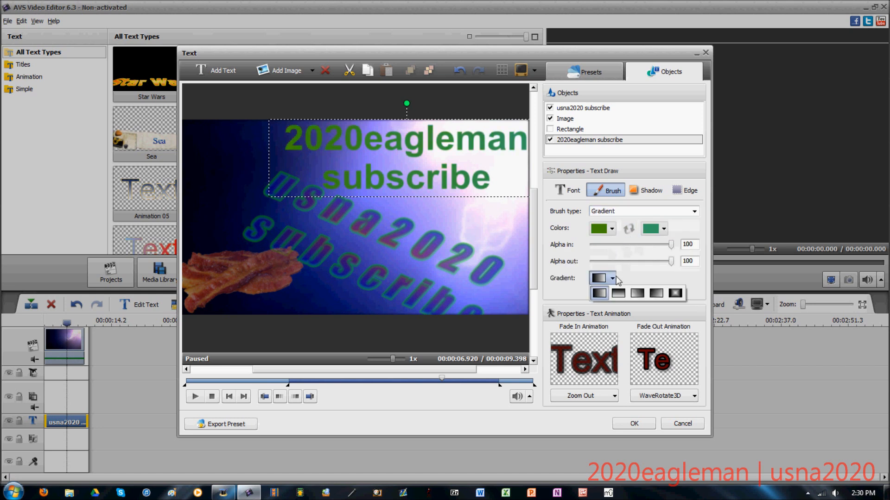
click(638, 294)
Enable the edge on the "2020eagleman subscribe" text with a distance of 17, and show the grid over the preview.
click(682, 192)
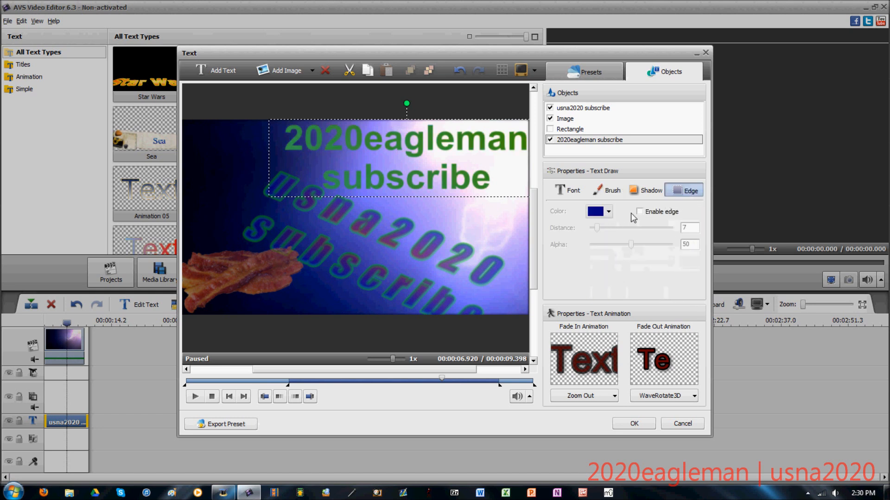
click(640, 212)
click(605, 227)
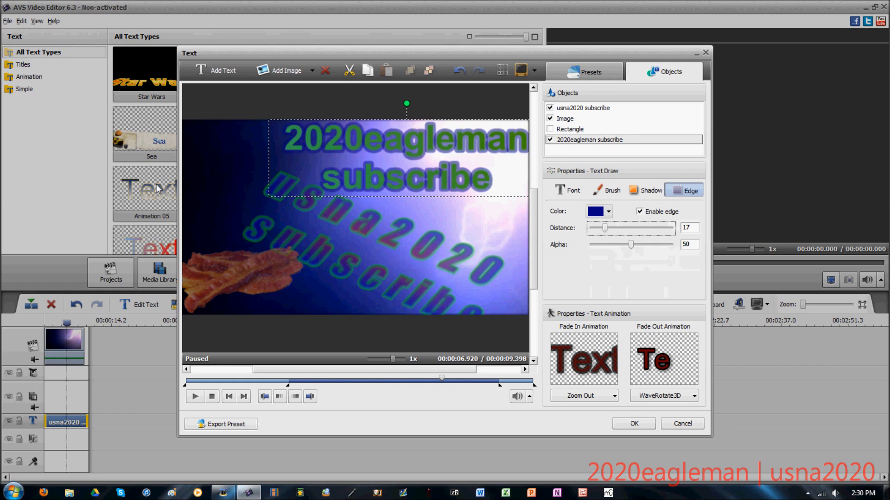
click(182, 172)
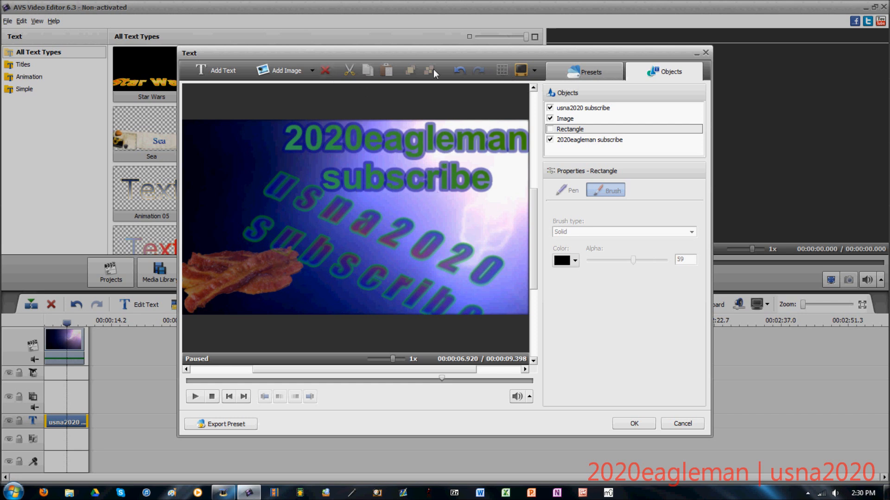
click(502, 70)
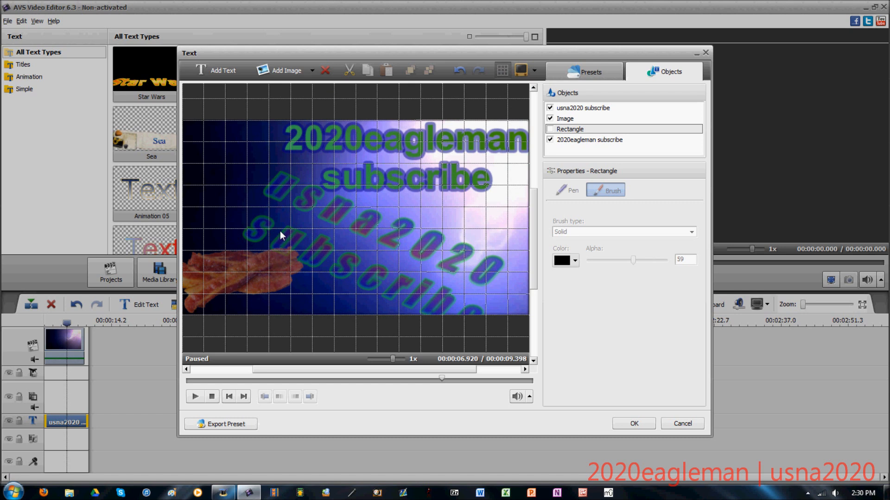
Show the LCD 16:9 TV safe zone over the preview and nudge the bacon image slightly upward.
click(533, 70)
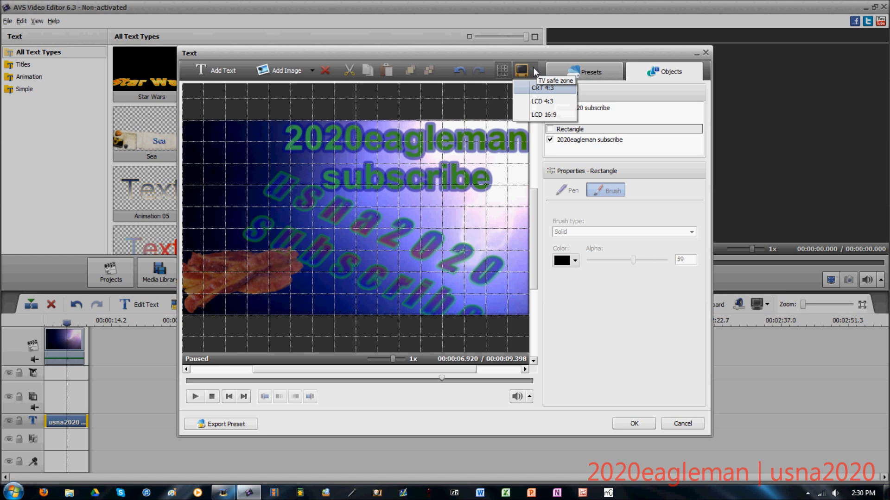
click(554, 114)
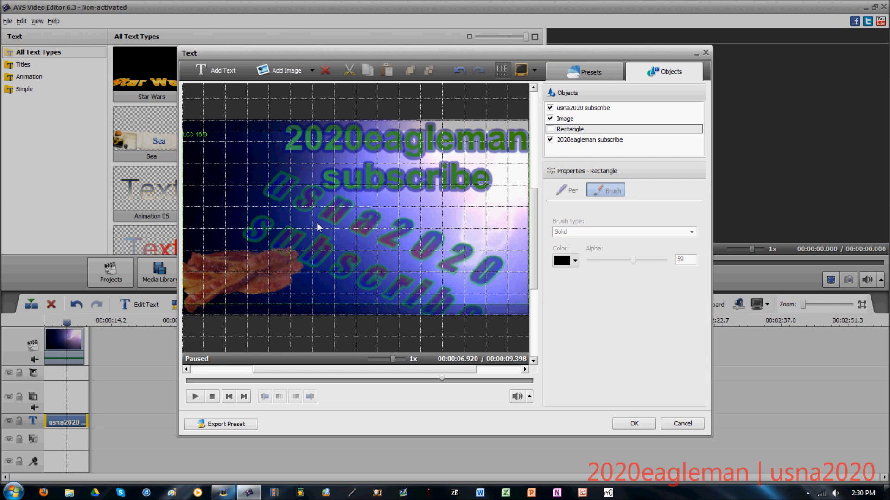
click(572, 119)
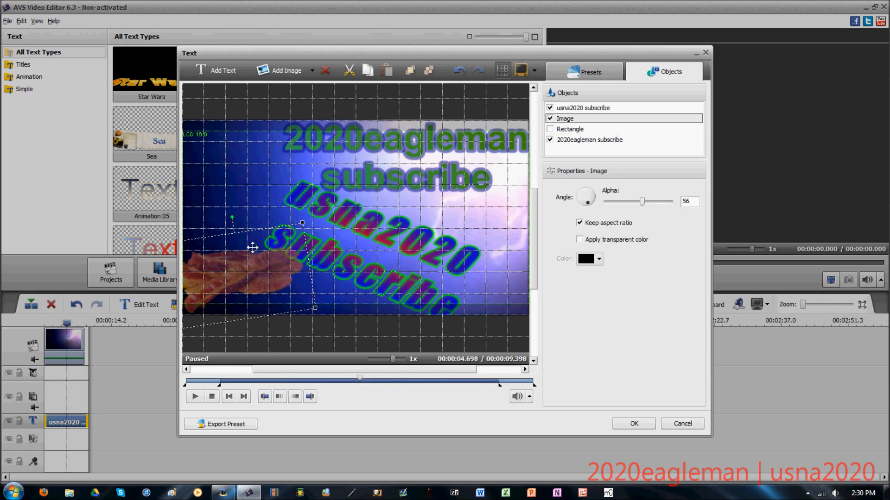
key(Down)
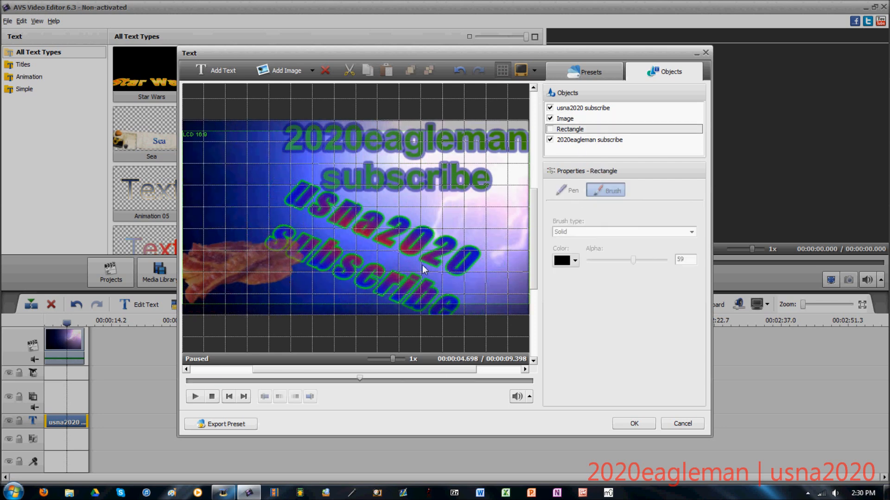
Shift the "2020eagleman subscribe" and "usna2020 subscribe" texts slightly left and accept the title edits.
click(581, 139)
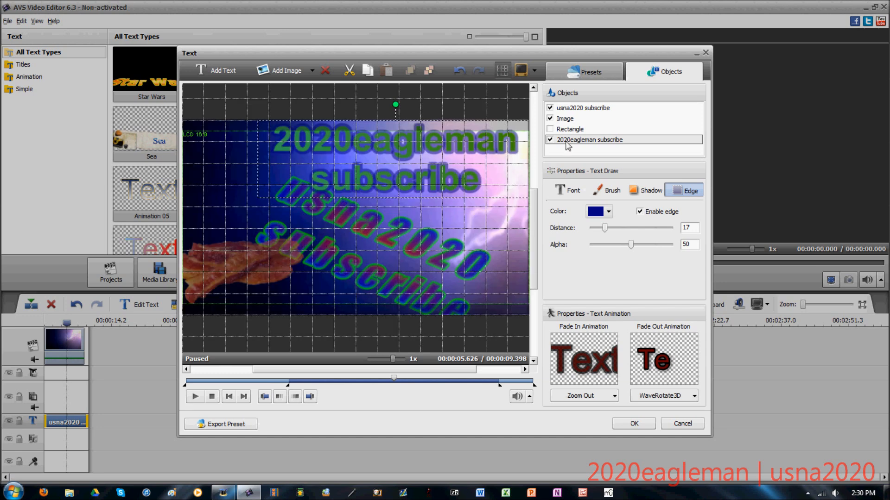
click(576, 108)
drag(426, 250, 383, 248)
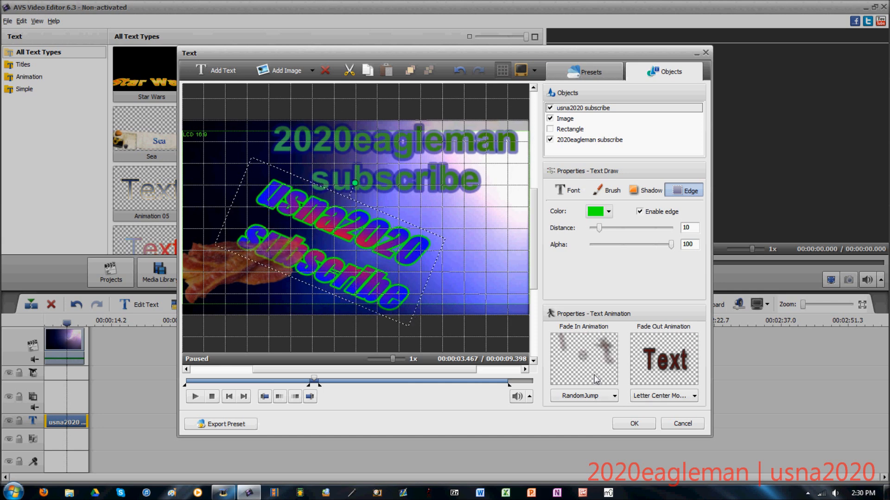
click(630, 424)
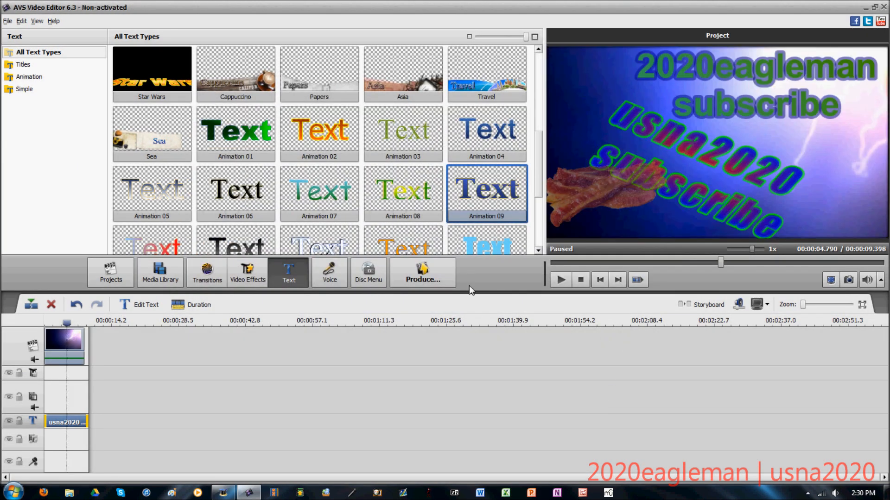
Play the project to preview the animated title over the lightning clip.
drag(66, 326, 39, 326)
key(space)
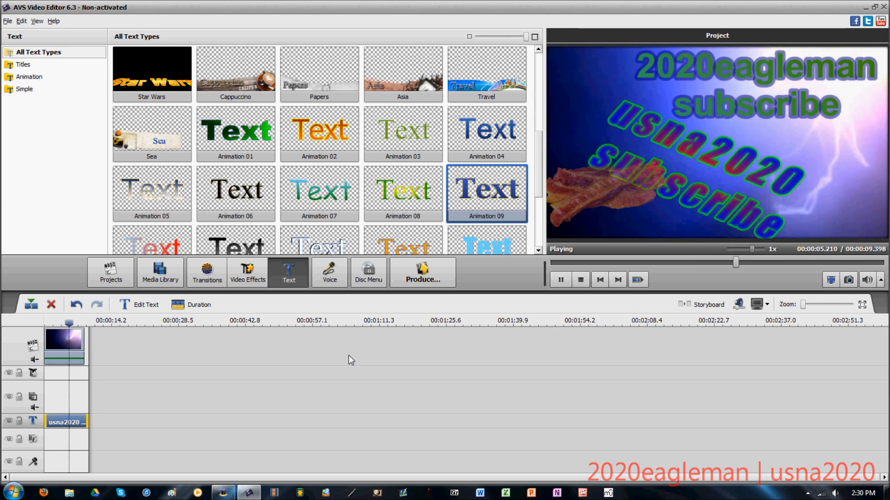
key(space)
drag(75, 326, 70, 326)
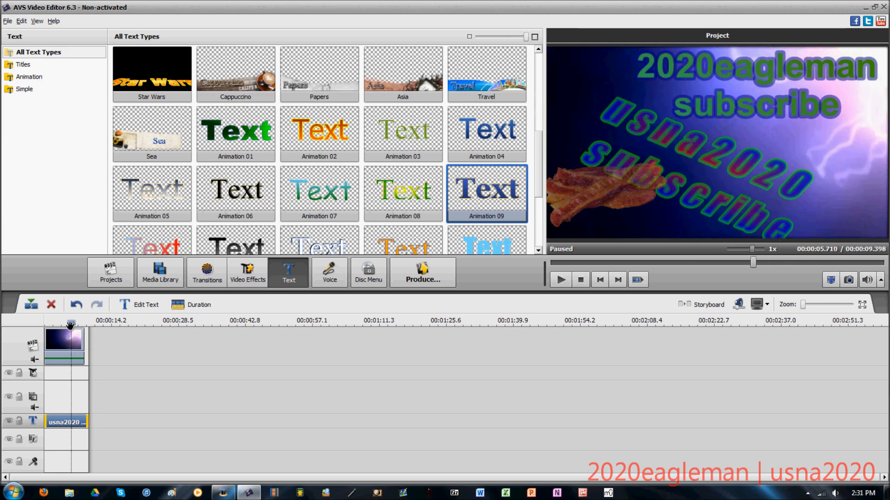
Duplicate the lightning clip on the timeline and shorten the title text so it ends partway through the first clip.
right_click(67, 343)
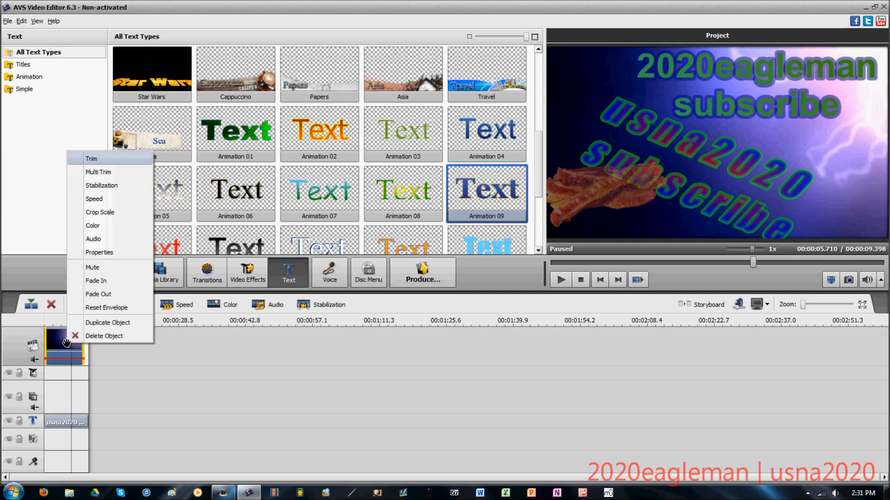
click(95, 322)
click(124, 421)
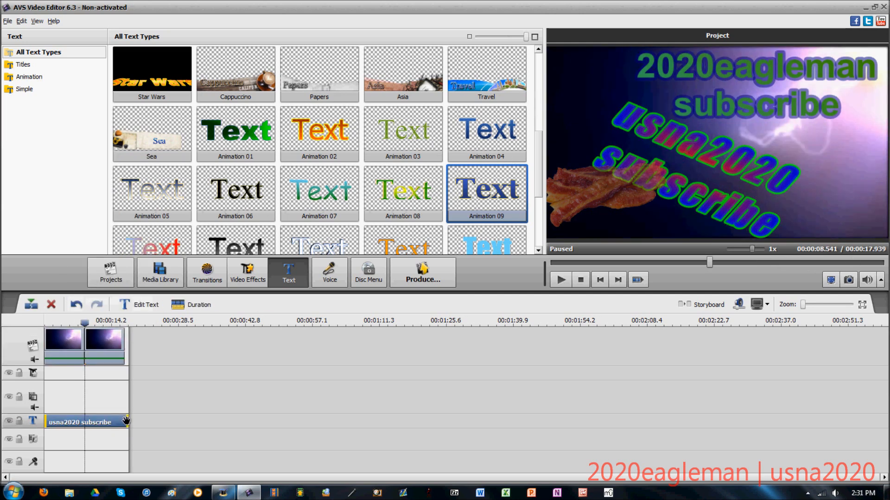
drag(128, 421, 68, 420)
Preview the Fade Credits, Credits (black), Creeping line, Credits and Comics Balloons 4 text presets in the library.
click(261, 69)
drag(538, 186, 549, 82)
click(332, 195)
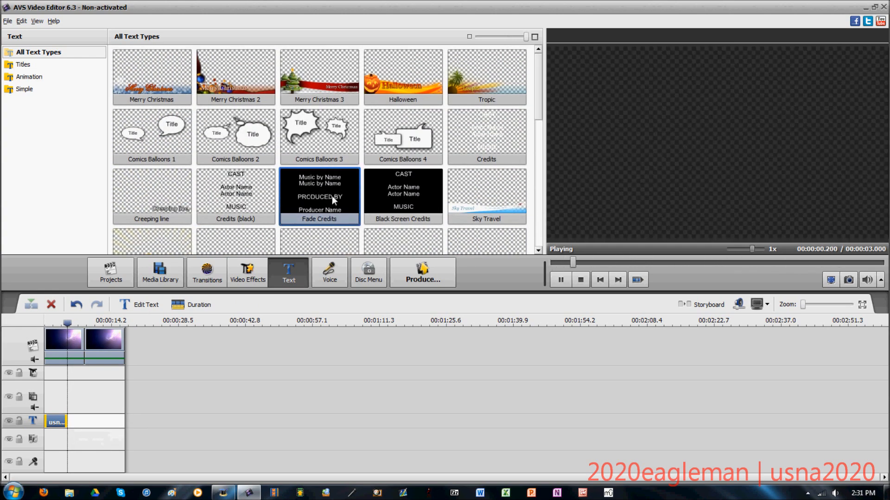
click(234, 199)
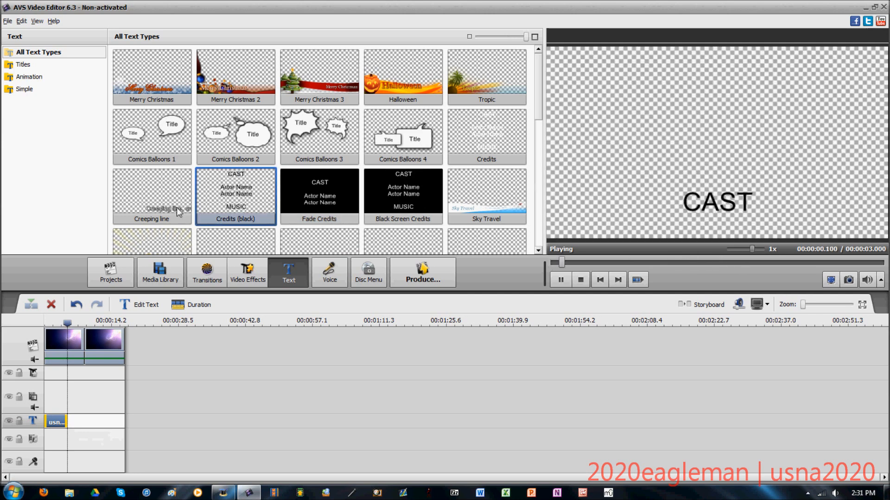
click(171, 206)
click(492, 138)
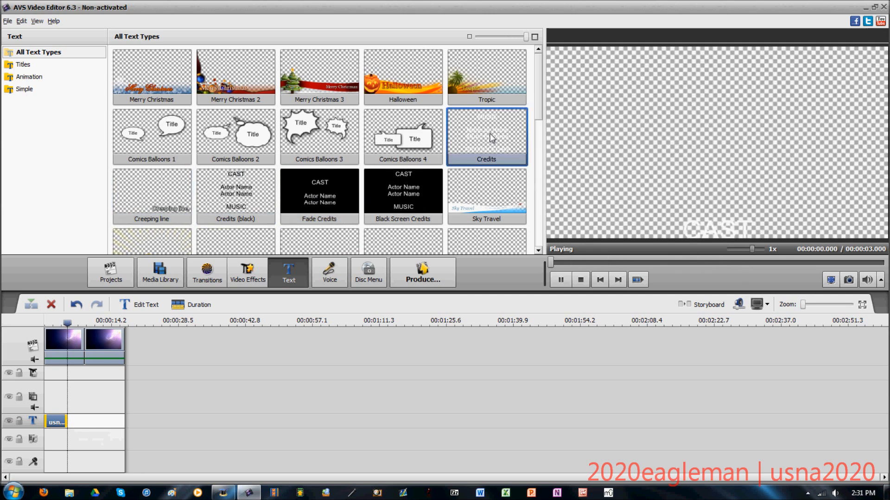
click(405, 153)
click(679, 166)
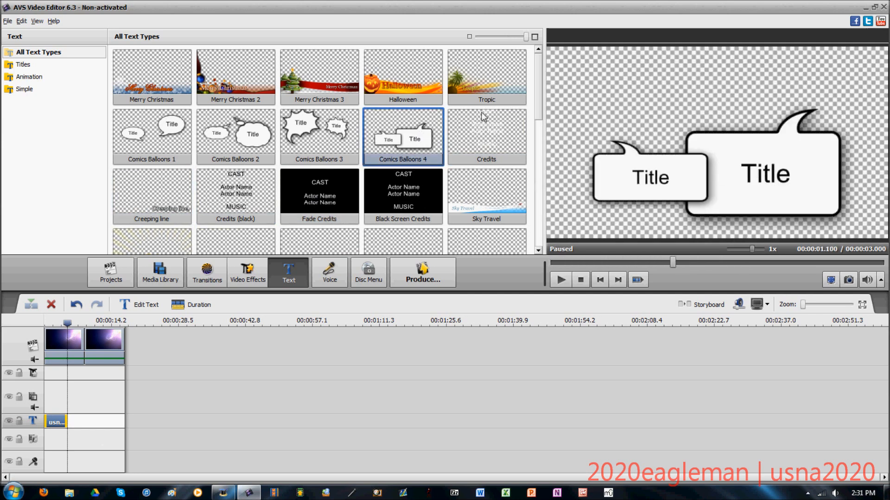
Add the Travel text preset to the text track, starting where the second lightning clip begins.
drag(536, 110, 536, 158)
click(497, 164)
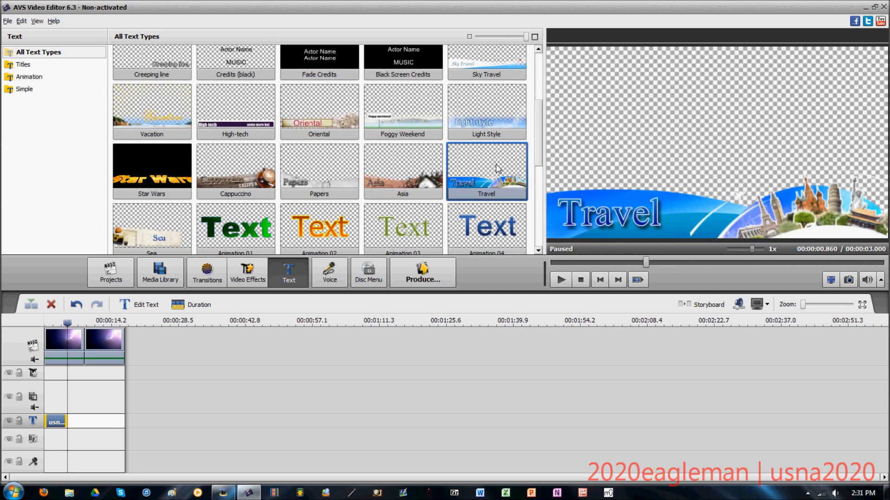
drag(492, 166, 92, 421)
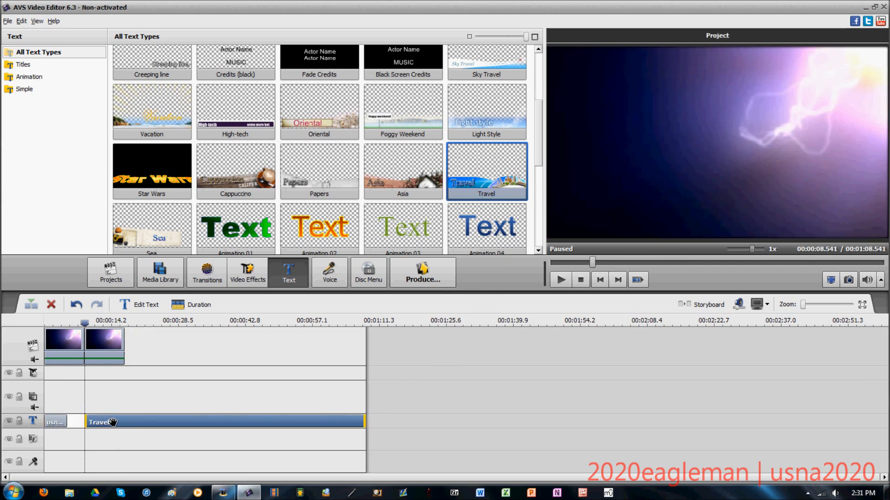
Open the Travel title for editing and replace its "Travel" text with "usna2020".
click(146, 304)
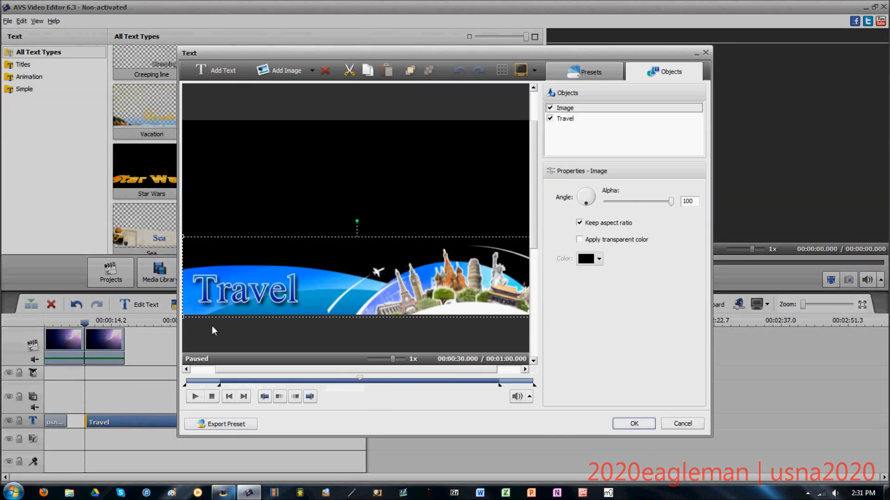
click(578, 120)
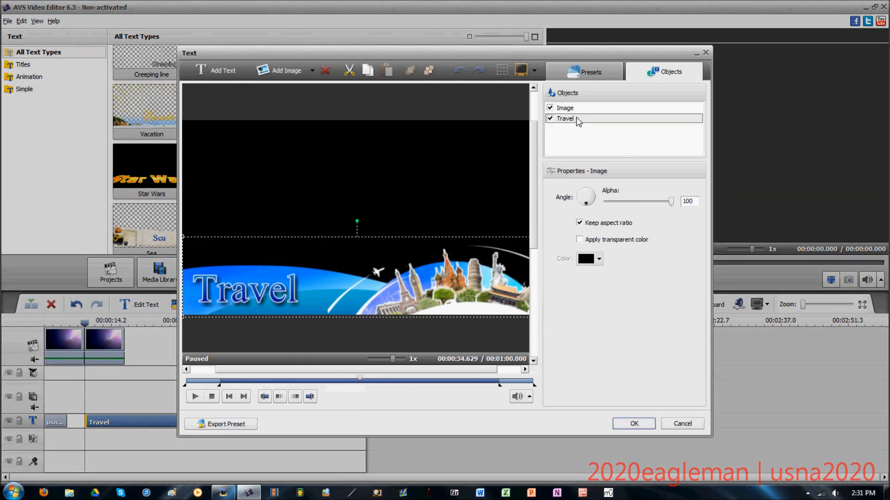
click(578, 110)
click(574, 120)
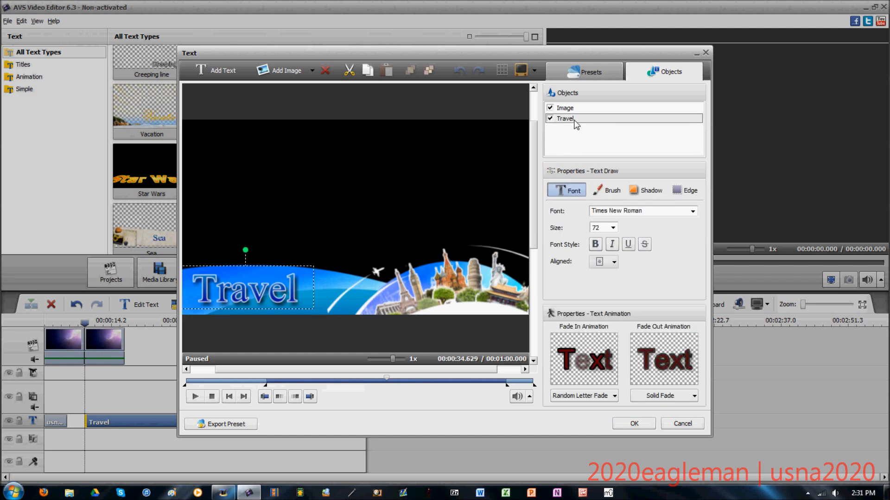
double_click(295, 282)
drag(297, 283, 245, 287)
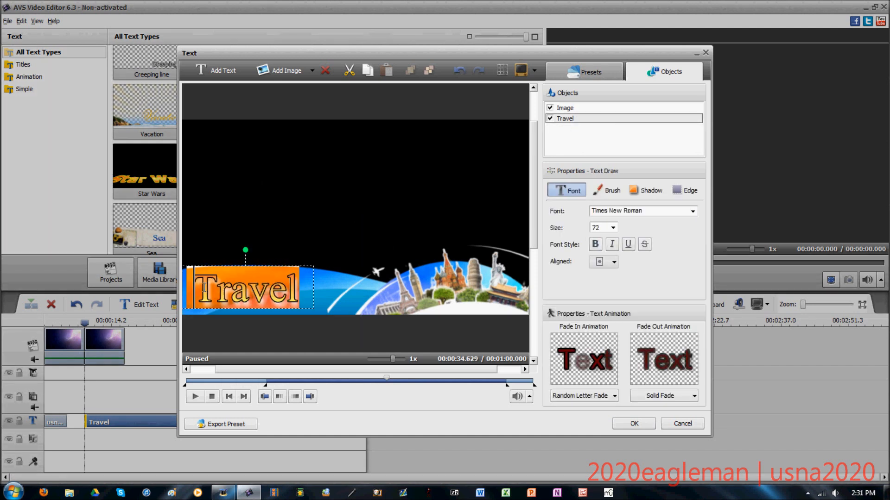
text(usna2020)
click(388, 221)
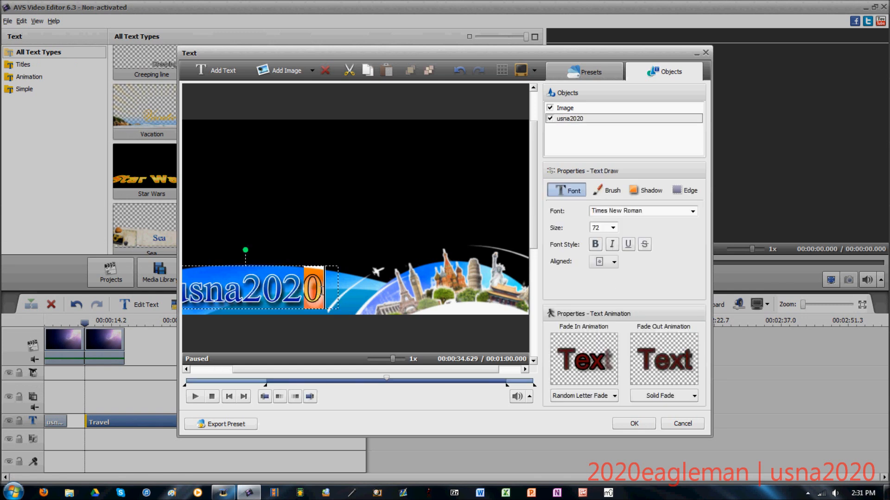
Move the "usna2020" text right and slightly down so it fits fully inside the blue banner.
click(330, 292)
click(311, 294)
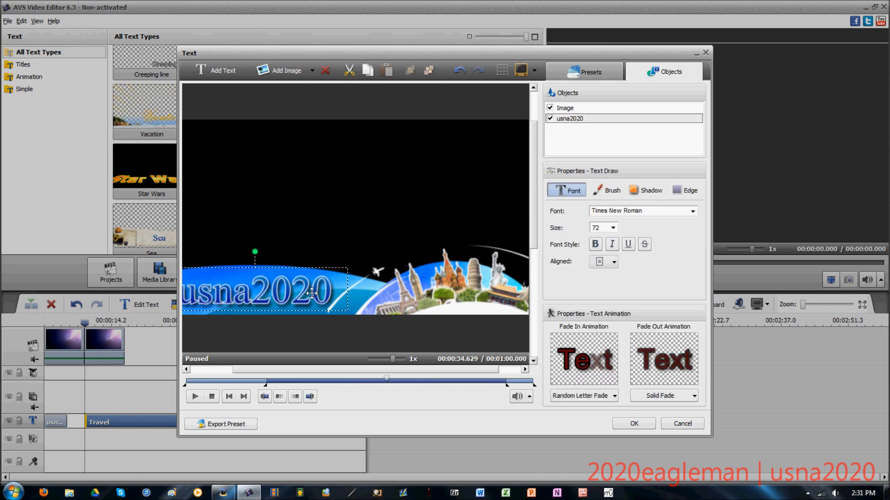
click(580, 109)
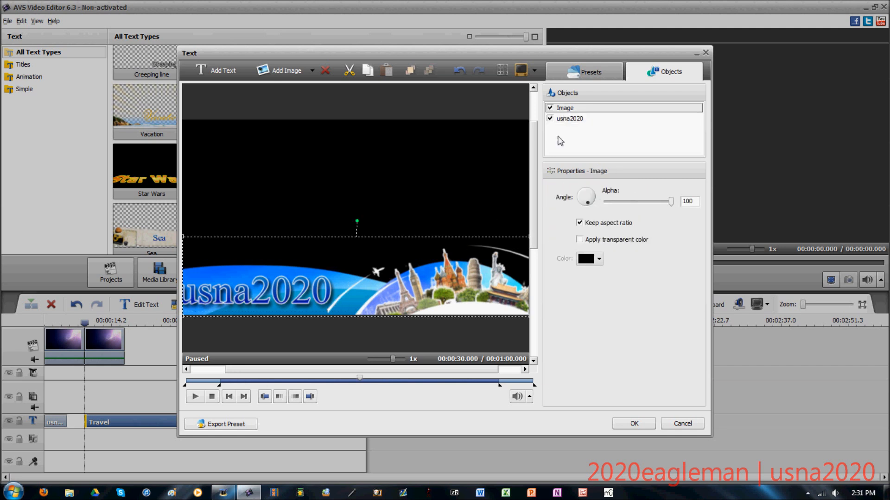
click(574, 119)
drag(250, 298, 255, 300)
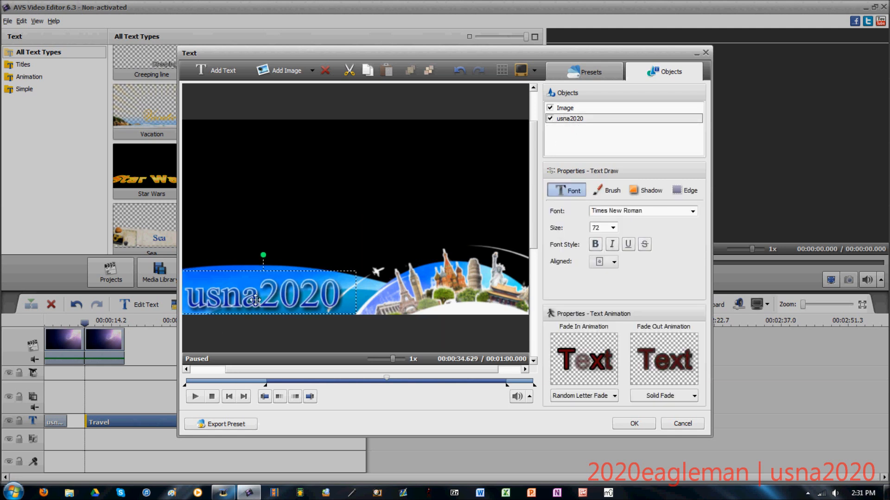
Toggle the visibility of the "usna2020" text and the banner image off and back on.
click(550, 118)
click(550, 119)
click(563, 108)
click(550, 108)
click(550, 108)
click(550, 108)
click(550, 108)
Browse the draw presets and try to apply preset 035 to the "usna2020" text.
click(590, 73)
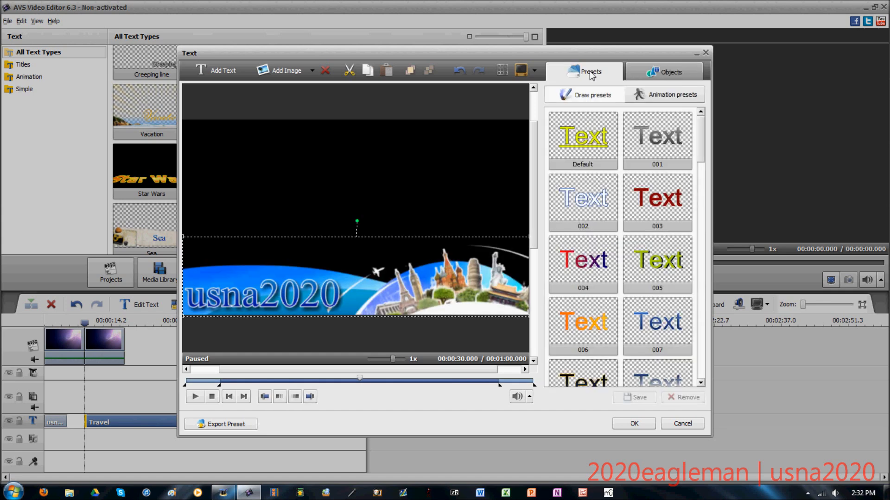
drag(699, 158, 687, 311)
click(660, 307)
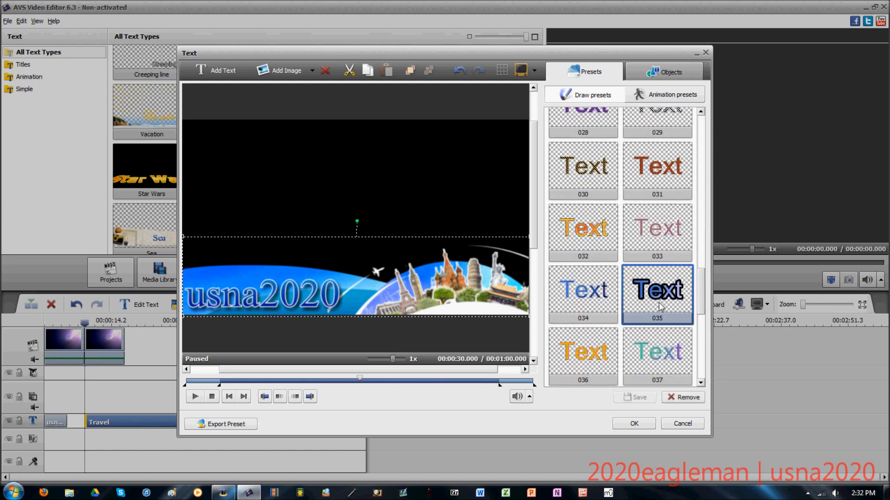
drag(655, 276, 305, 306)
scroll(672, 278, up, 10)
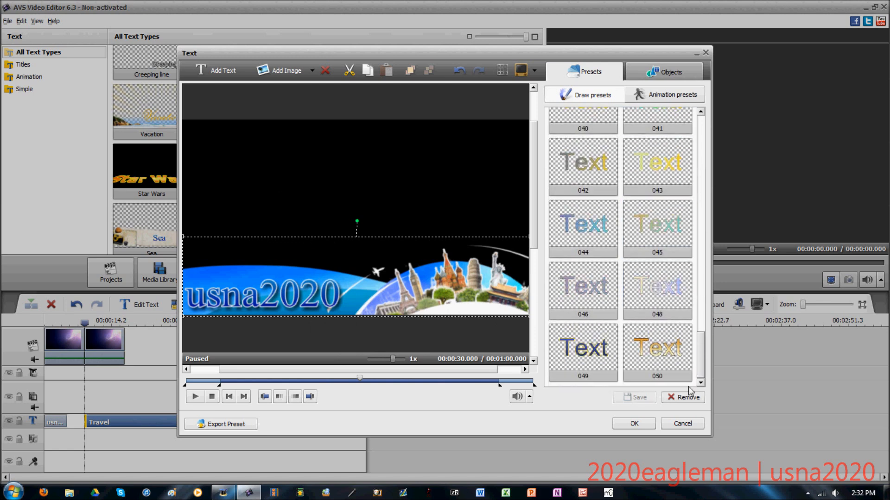
Examine the animation presets from Default to 020, previewing their text effects.
click(671, 95)
click(657, 164)
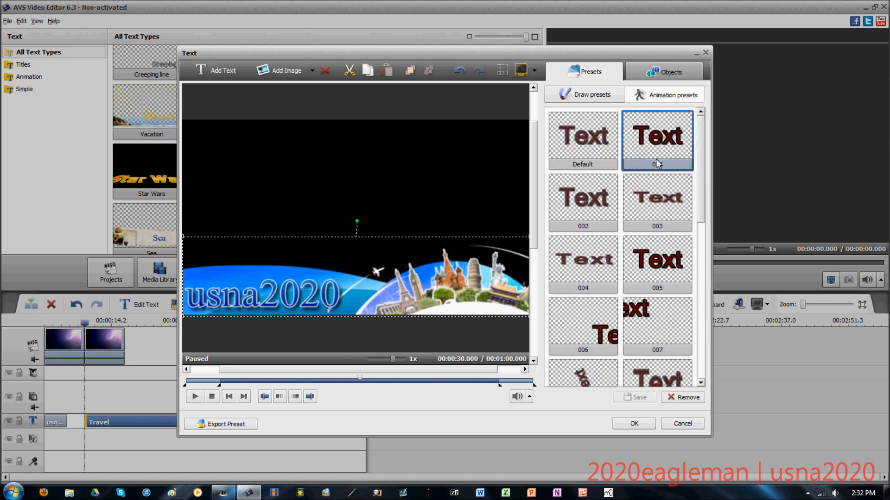
scroll(700, 187, down, 5)
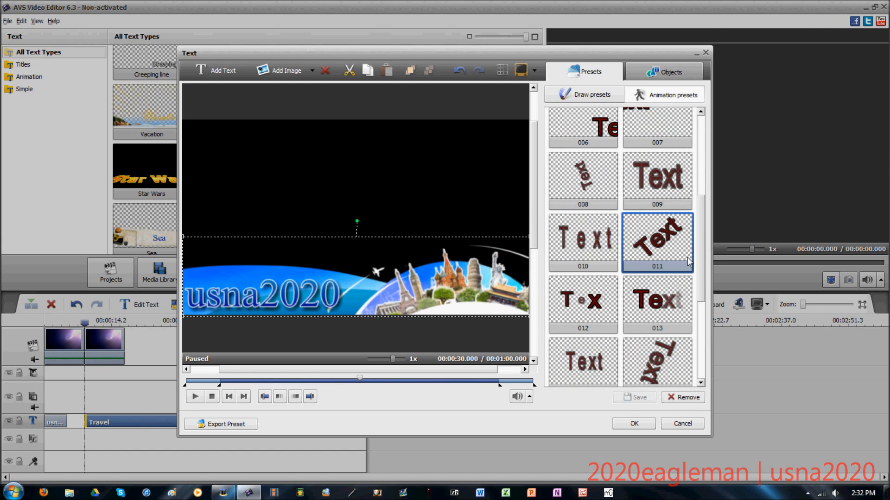
scroll(695, 287, down, 3)
click(656, 310)
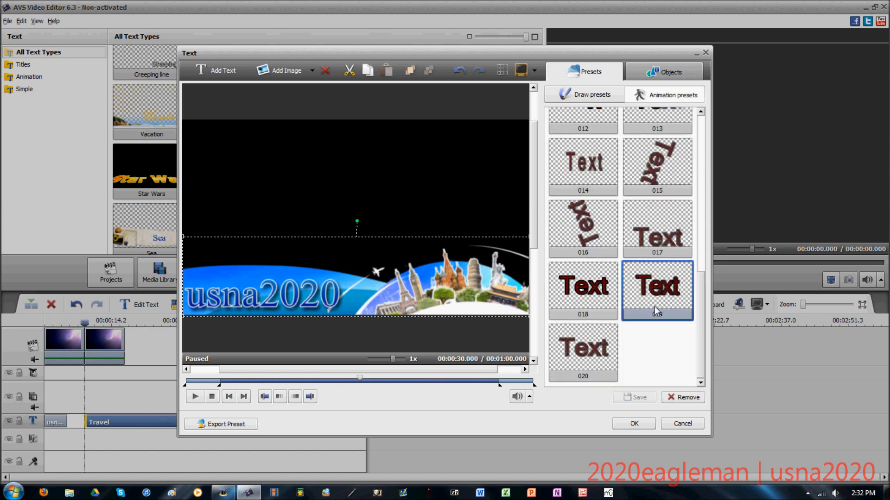
click(604, 290)
scroll(645, 323, up, 8)
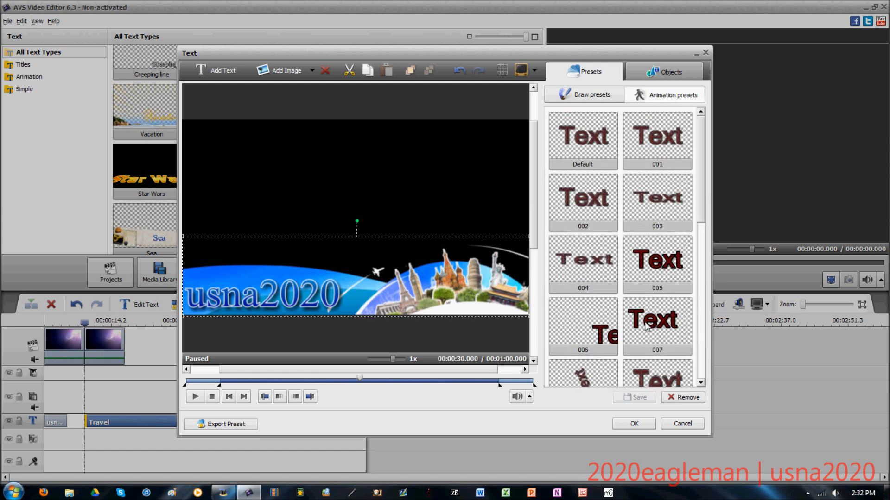
Change the "usna2020" text's fade-in animation to the "Letter Vertical Re..." effect.
click(674, 74)
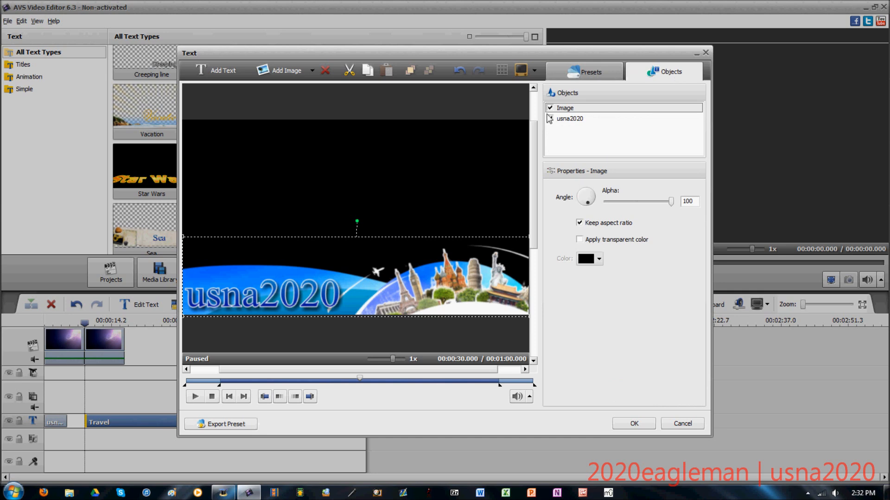
click(561, 119)
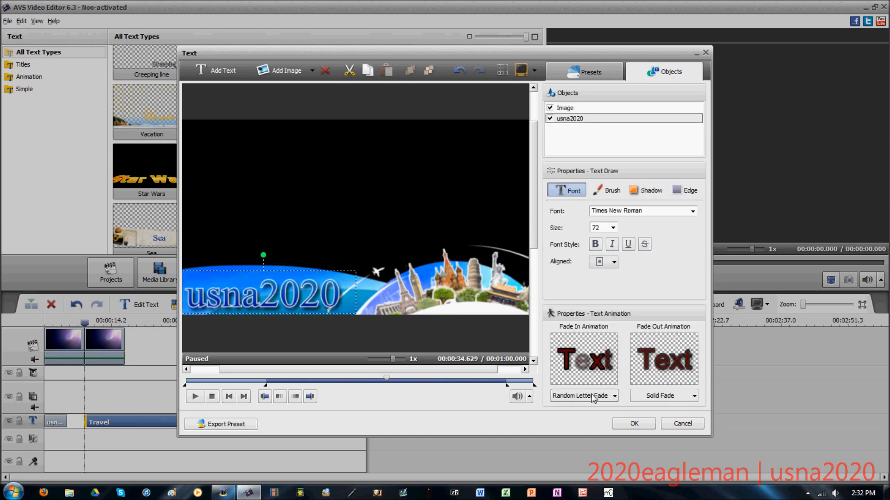
click(605, 397)
drag(741, 266, 740, 306)
click(704, 325)
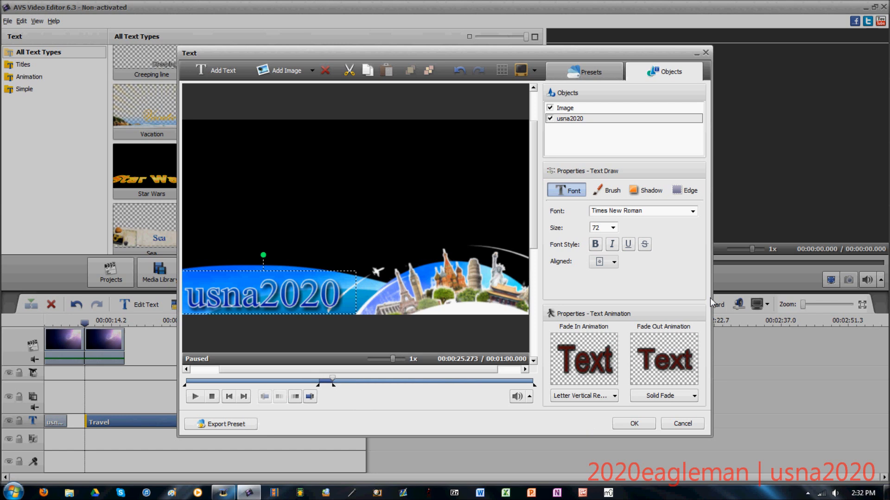
Set the "usna2020" text's fade-out animation to Star Wars and apply the title edits.
click(673, 396)
scroll(720, 315, down, 5)
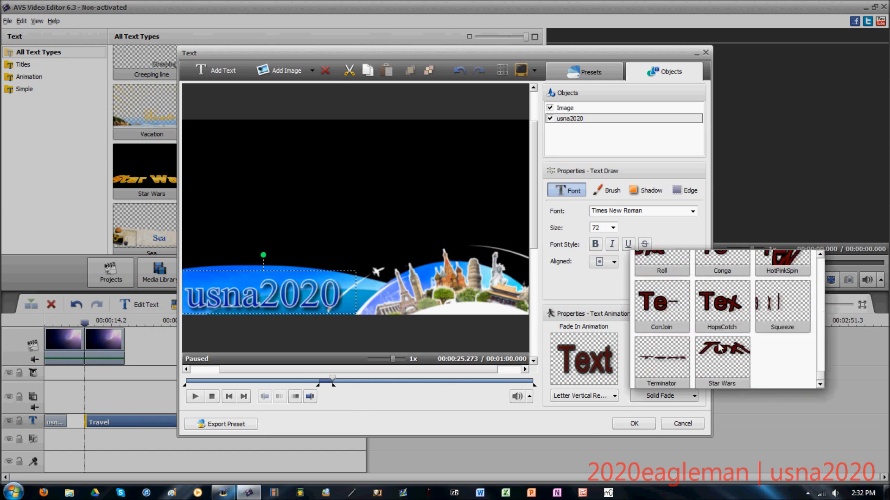
click(715, 364)
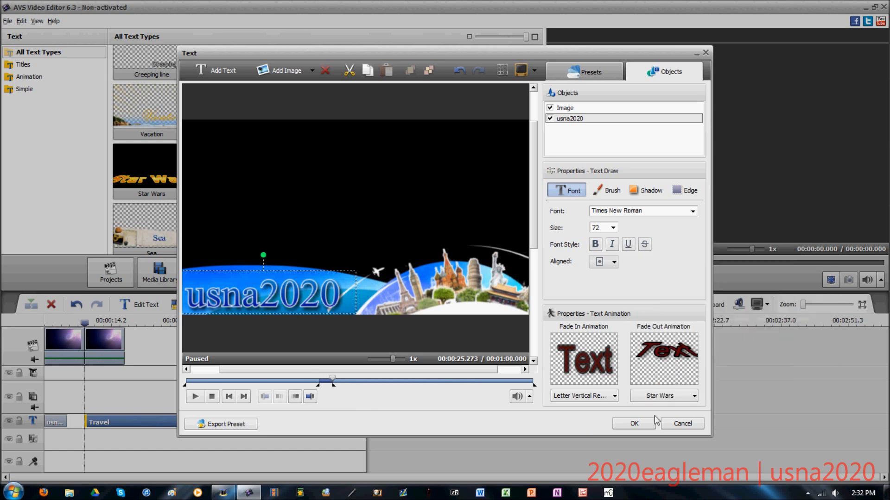
click(634, 423)
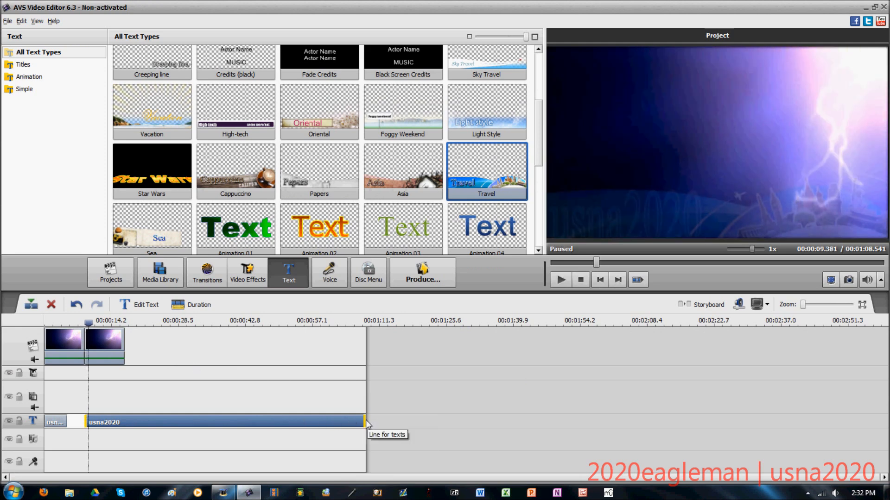
Fit the "usna2020" Travel title on the text track between the first title's end and the second lightning clip's end.
drag(364, 422, 124, 421)
double_click(101, 331)
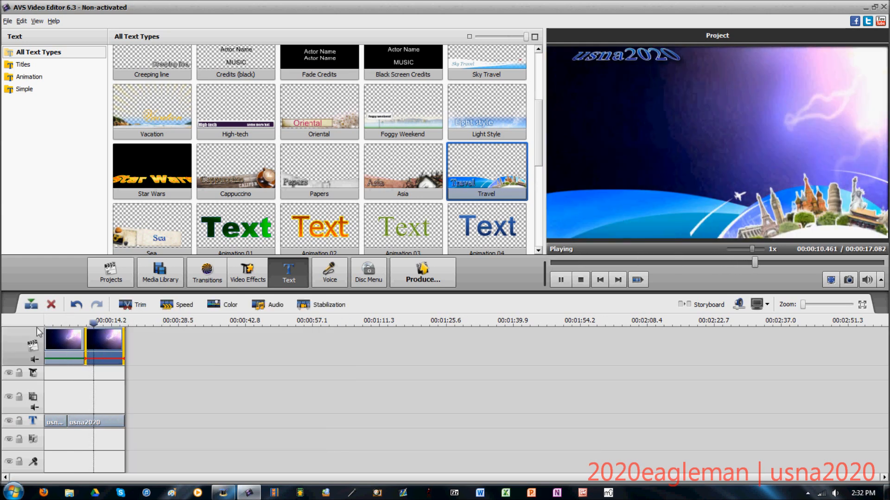
Play the project back from the beginning to review both animated titles, and look through the remaining text presets down to Simple 10.
click(70, 320)
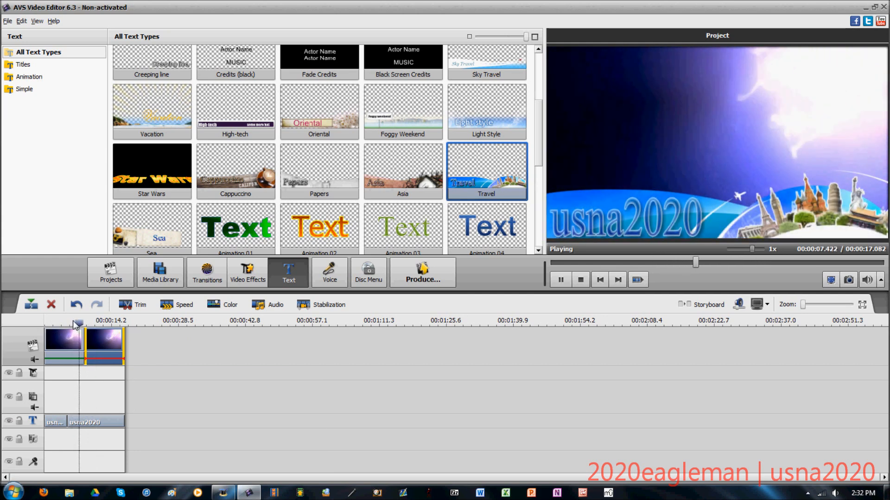
key(space)
drag(55, 319, 41, 323)
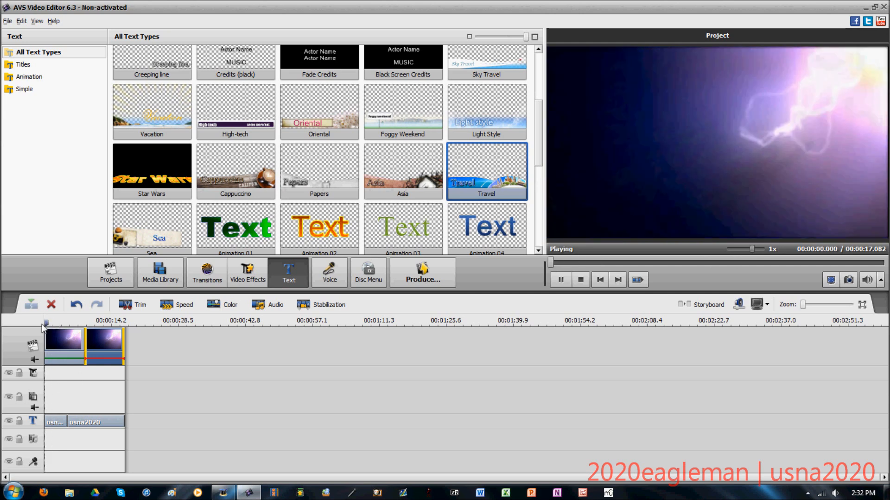
key(space)
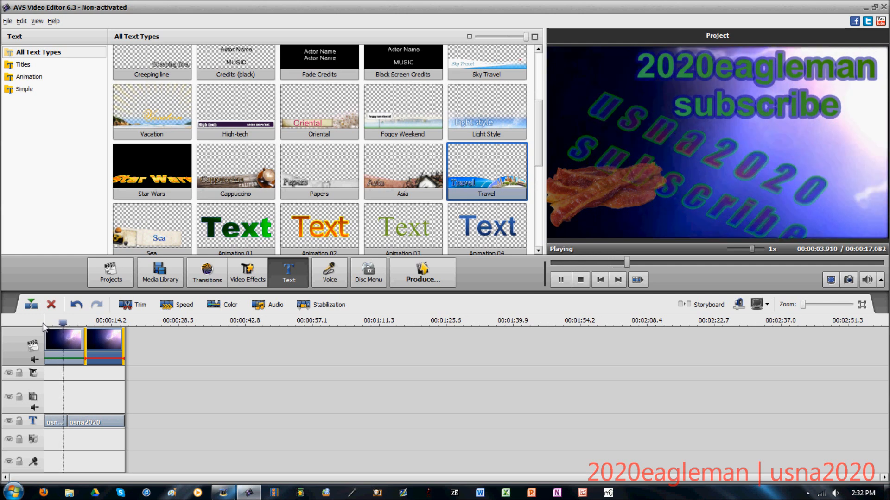
drag(540, 121, 540, 254)
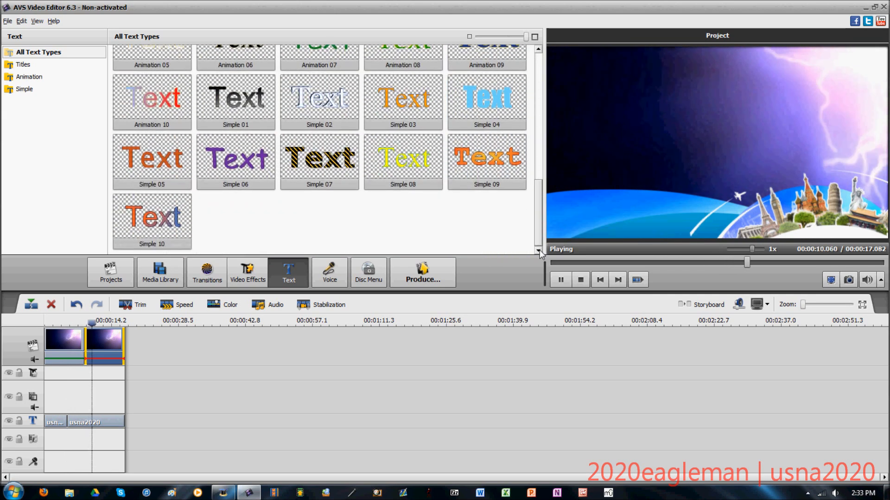